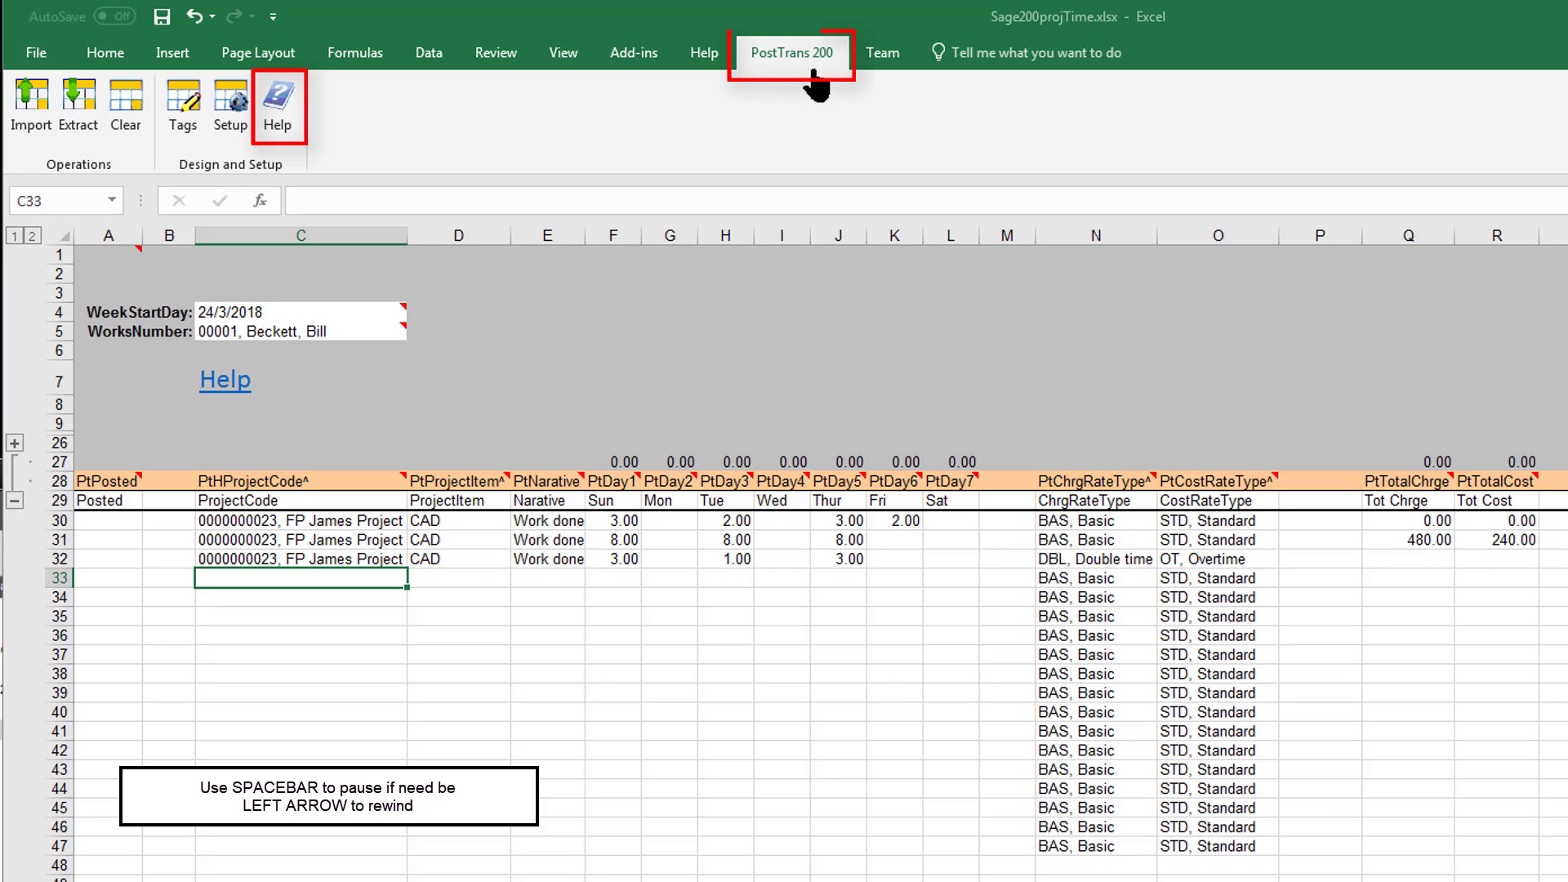
Search the example help templates for "time", highlight the Project TimeSheets Week template, and close the help window
{"action": "left_click", "coordinate": [270, 131]}
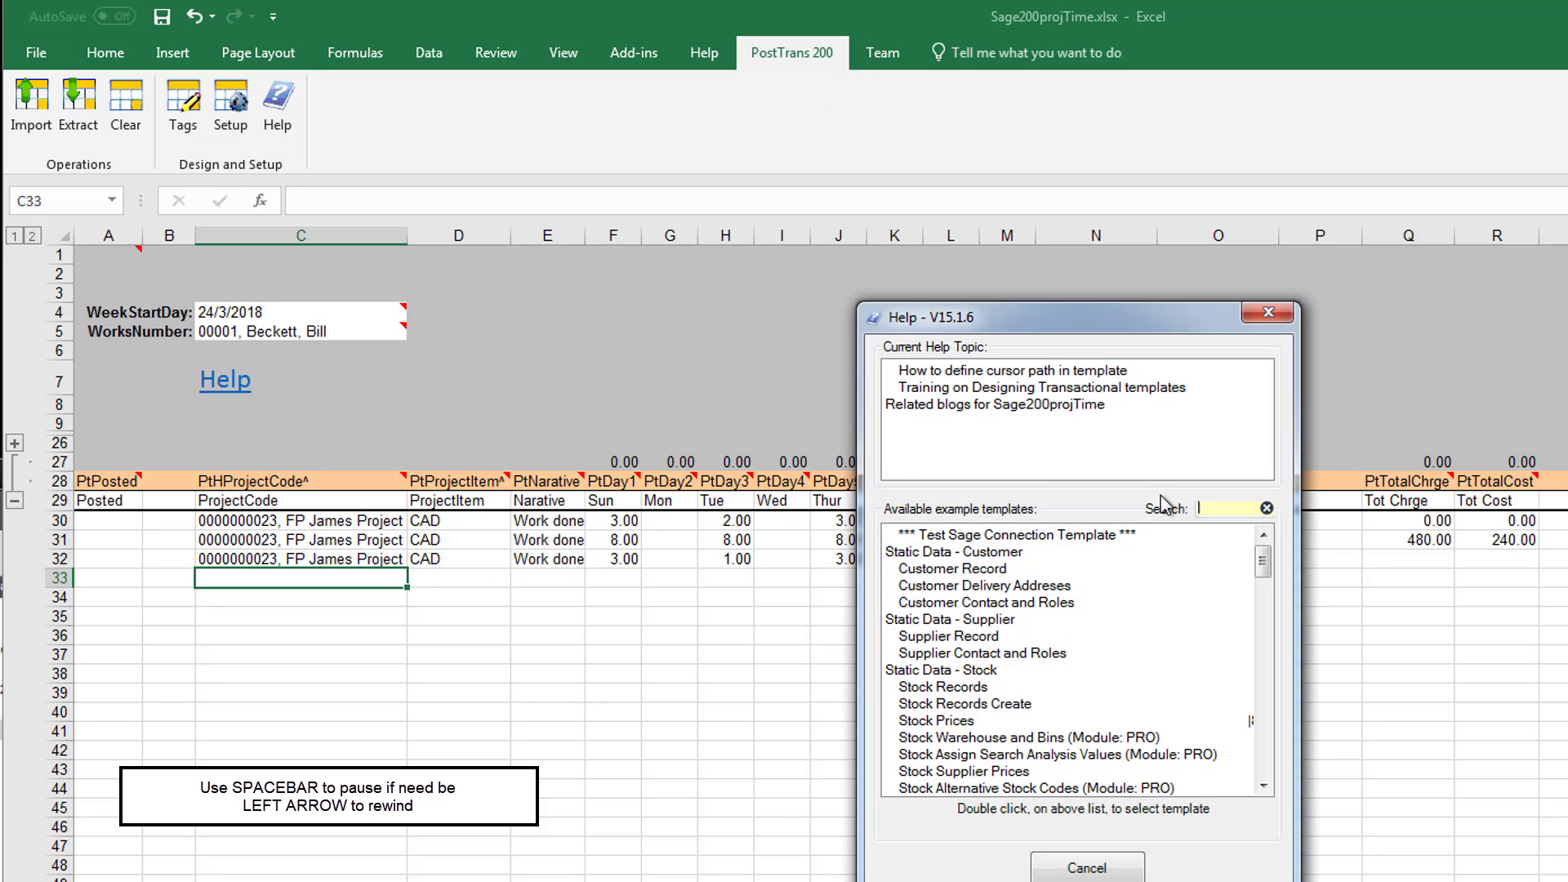
{"action": "type", "text": "time"}
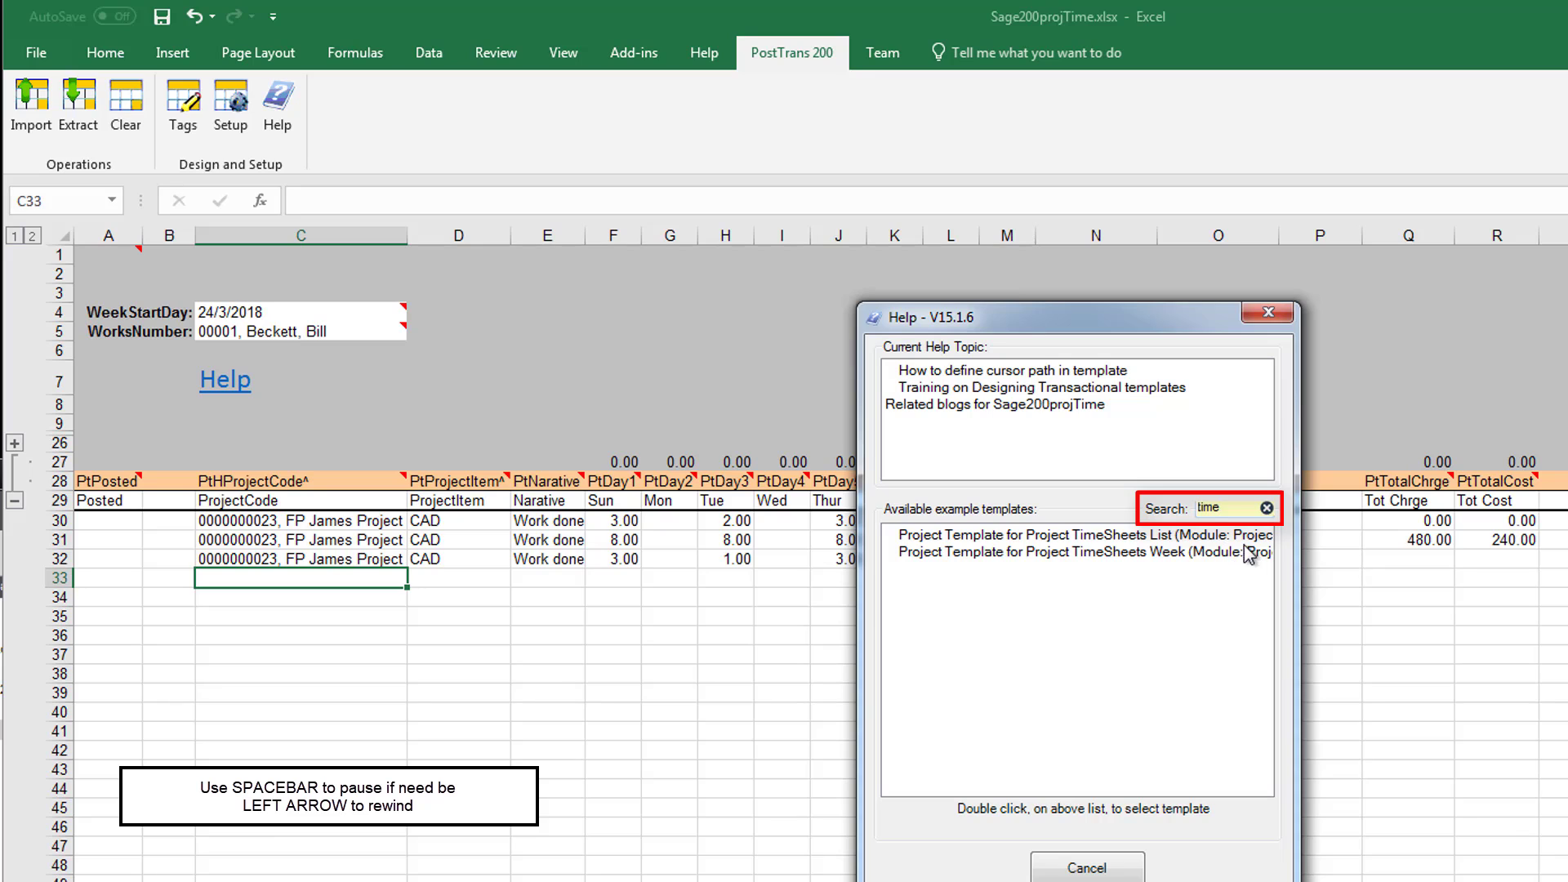
{"action": "left_click", "coordinate": [1106, 555]}
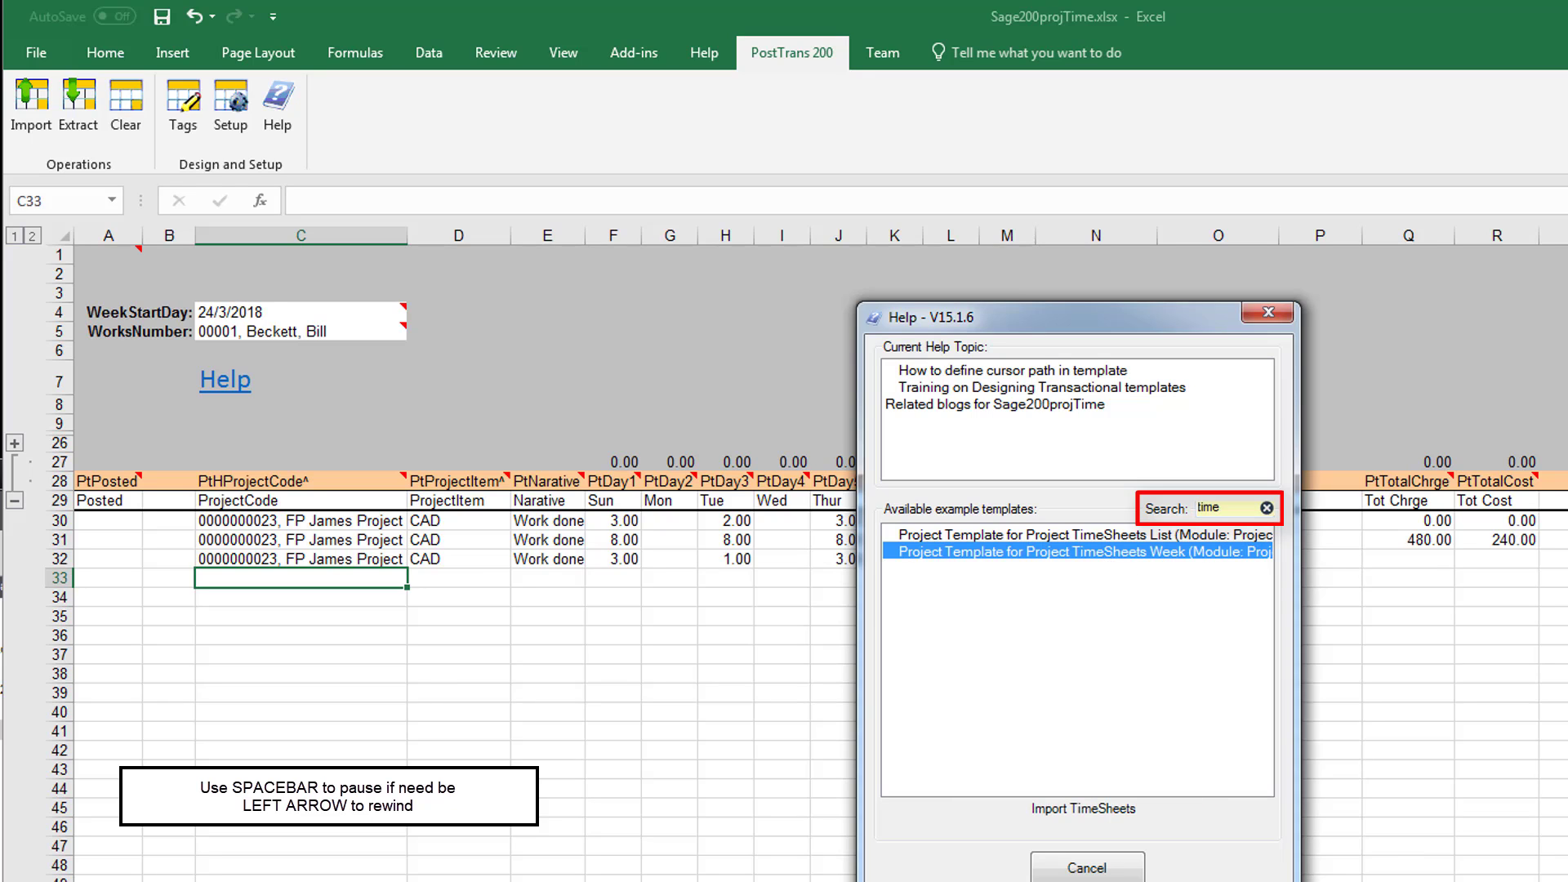
{"action": "left_click", "coordinate": [1086, 868]}
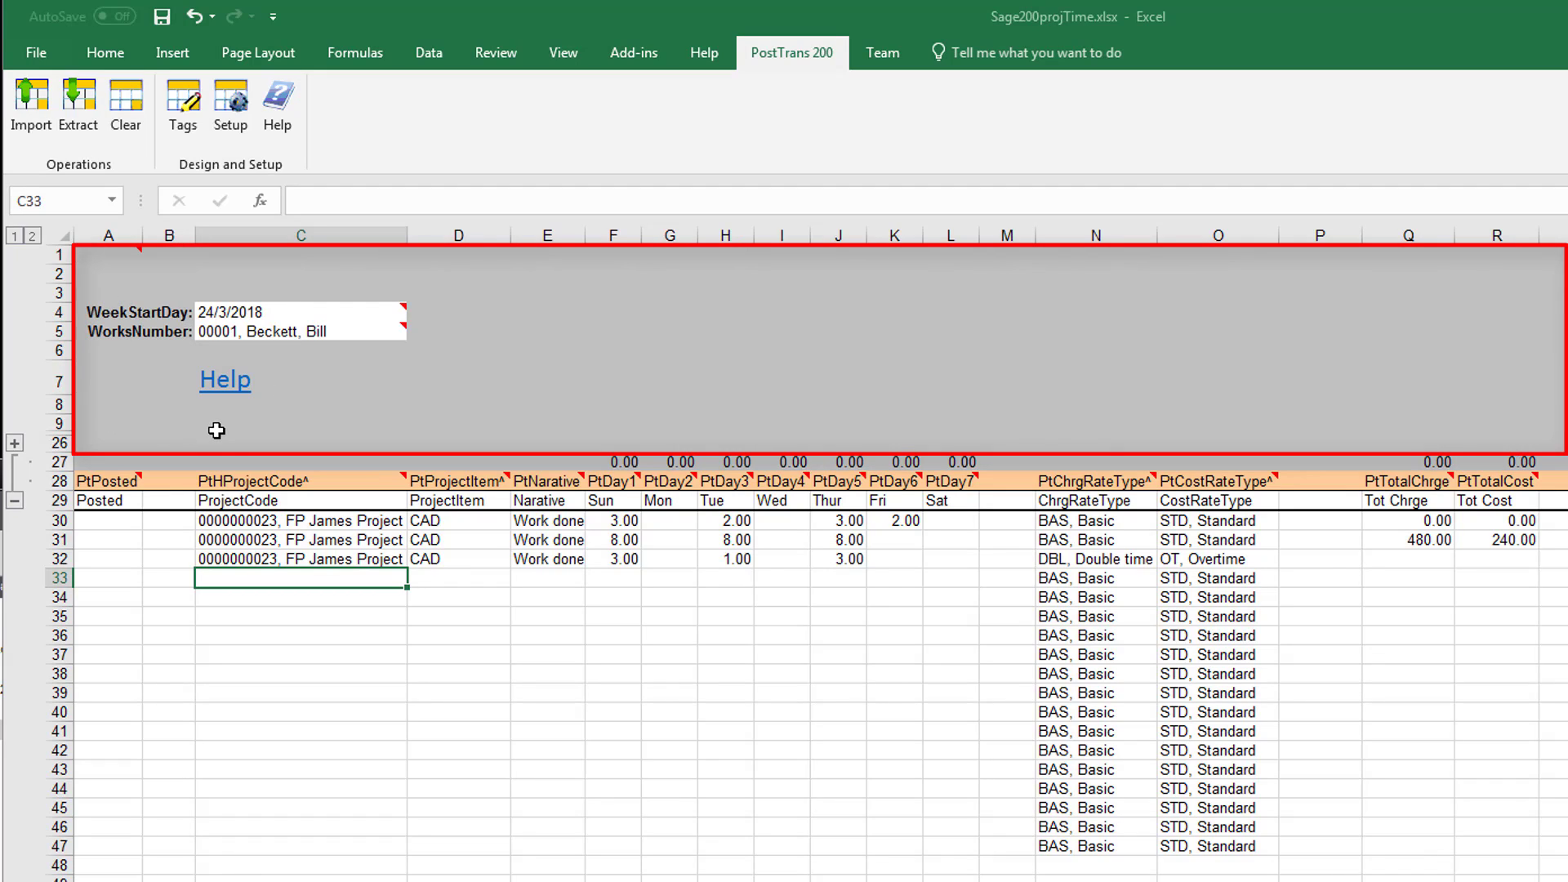
Examine the notes on the header fields, the tag names in row 28, and the Tags tool
{"action": "mouse_move", "coordinate": [247, 334]}
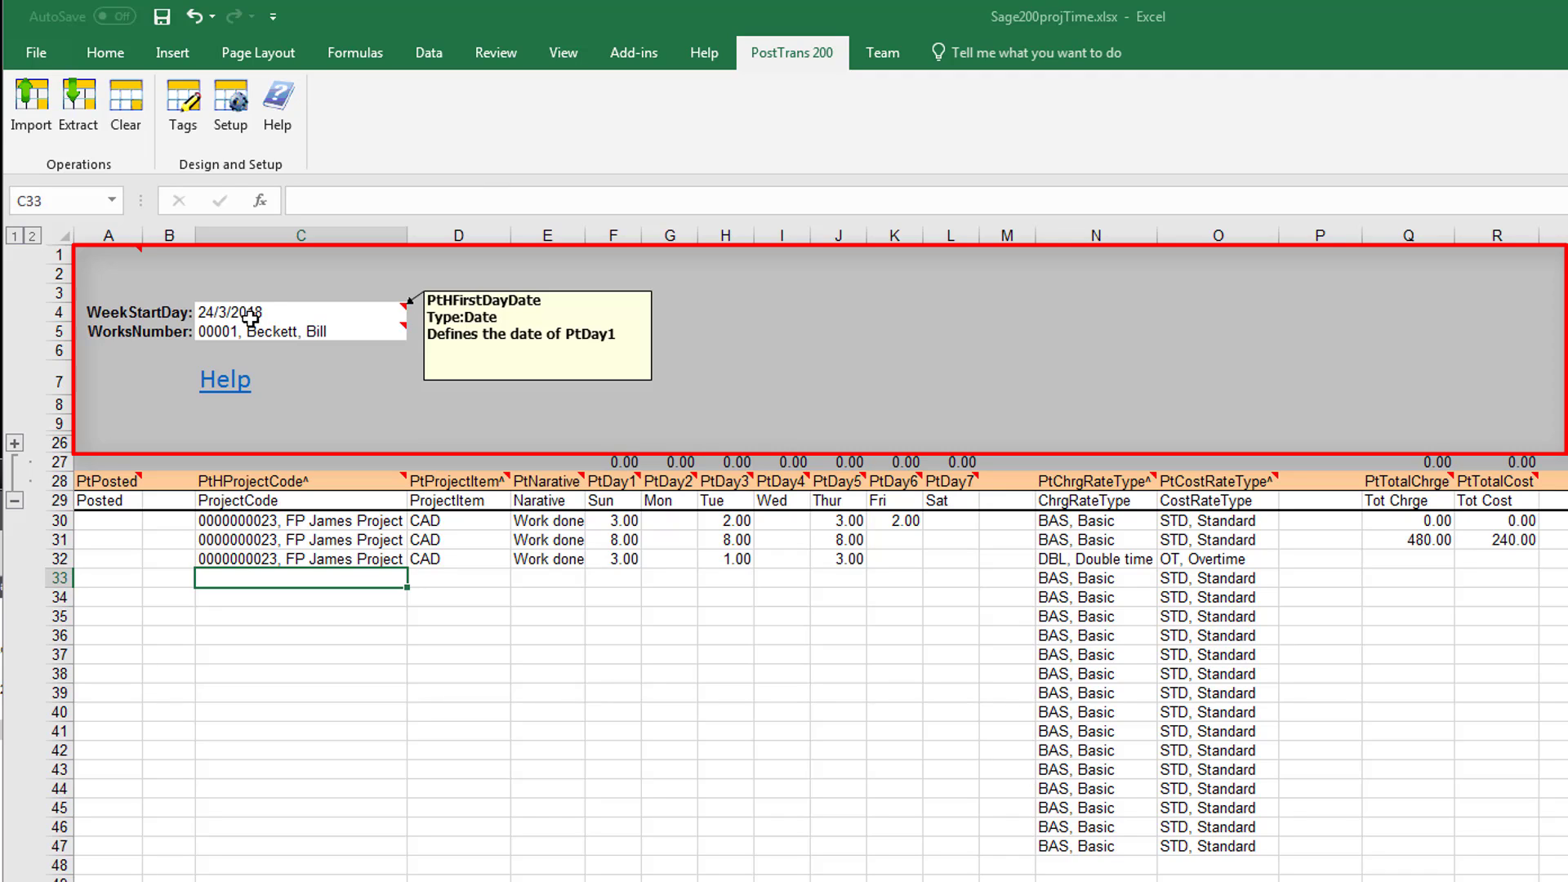
{"action": "mouse_move", "coordinate": [406, 480]}
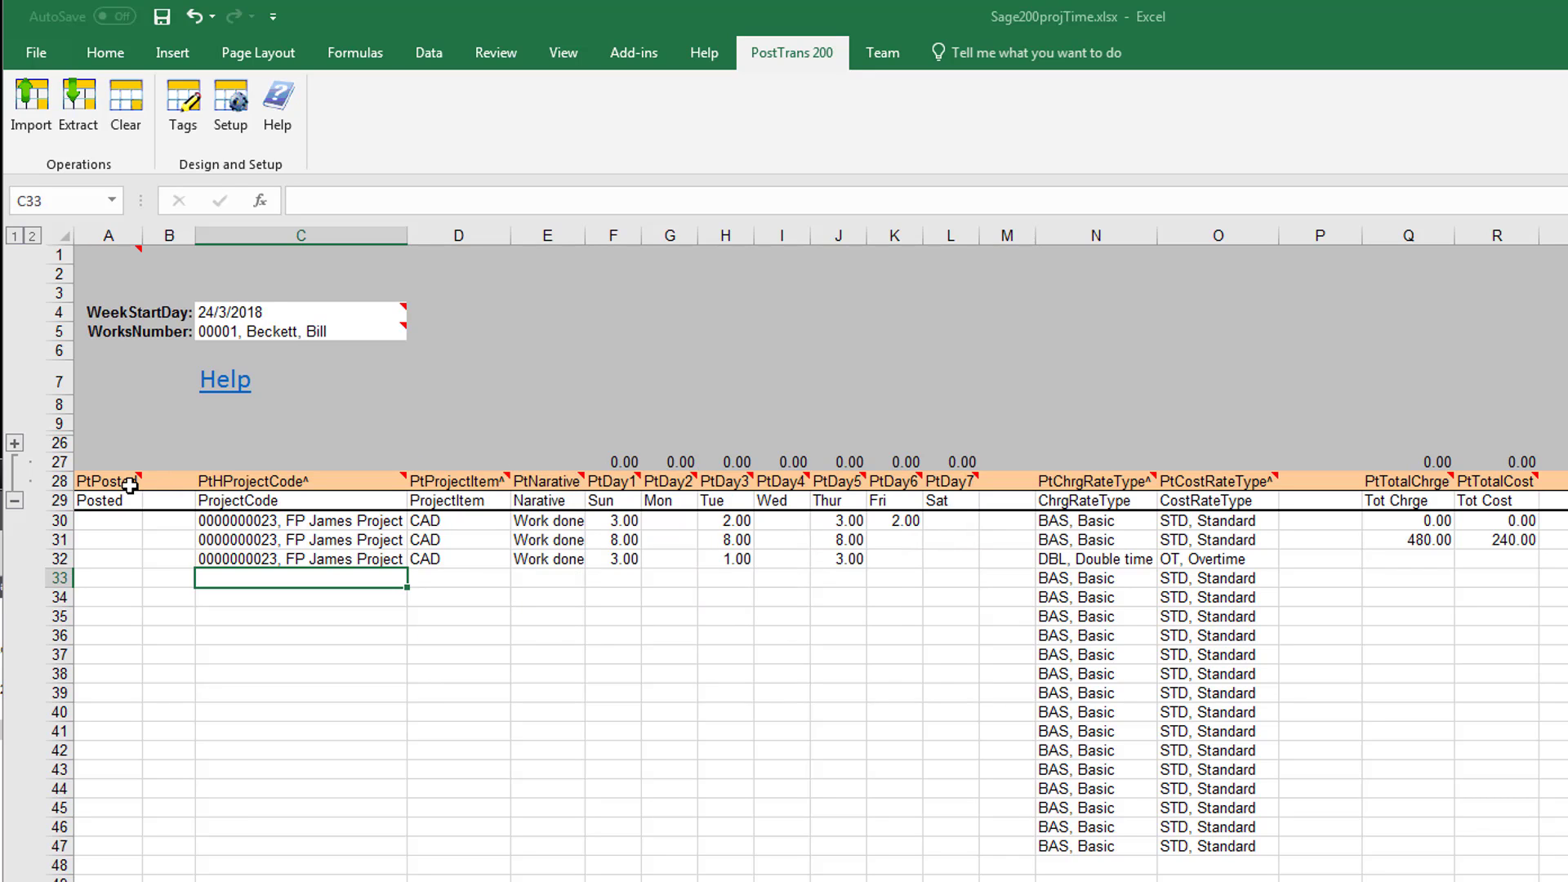
{"action": "mouse_move", "coordinate": [82, 488]}
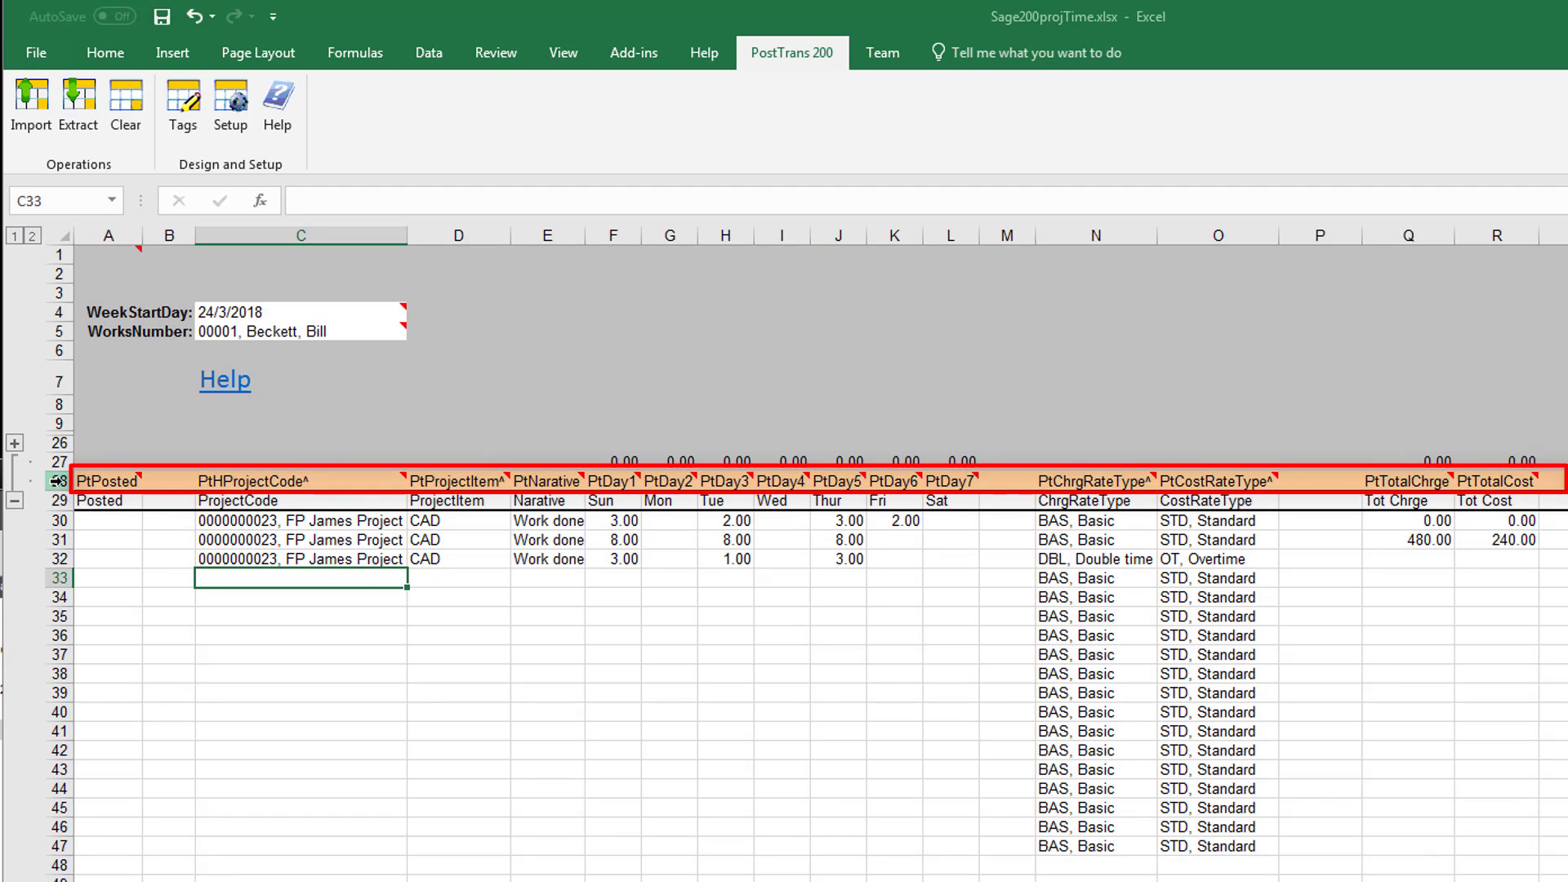
{"action": "left_click", "coordinate": [58, 482]}
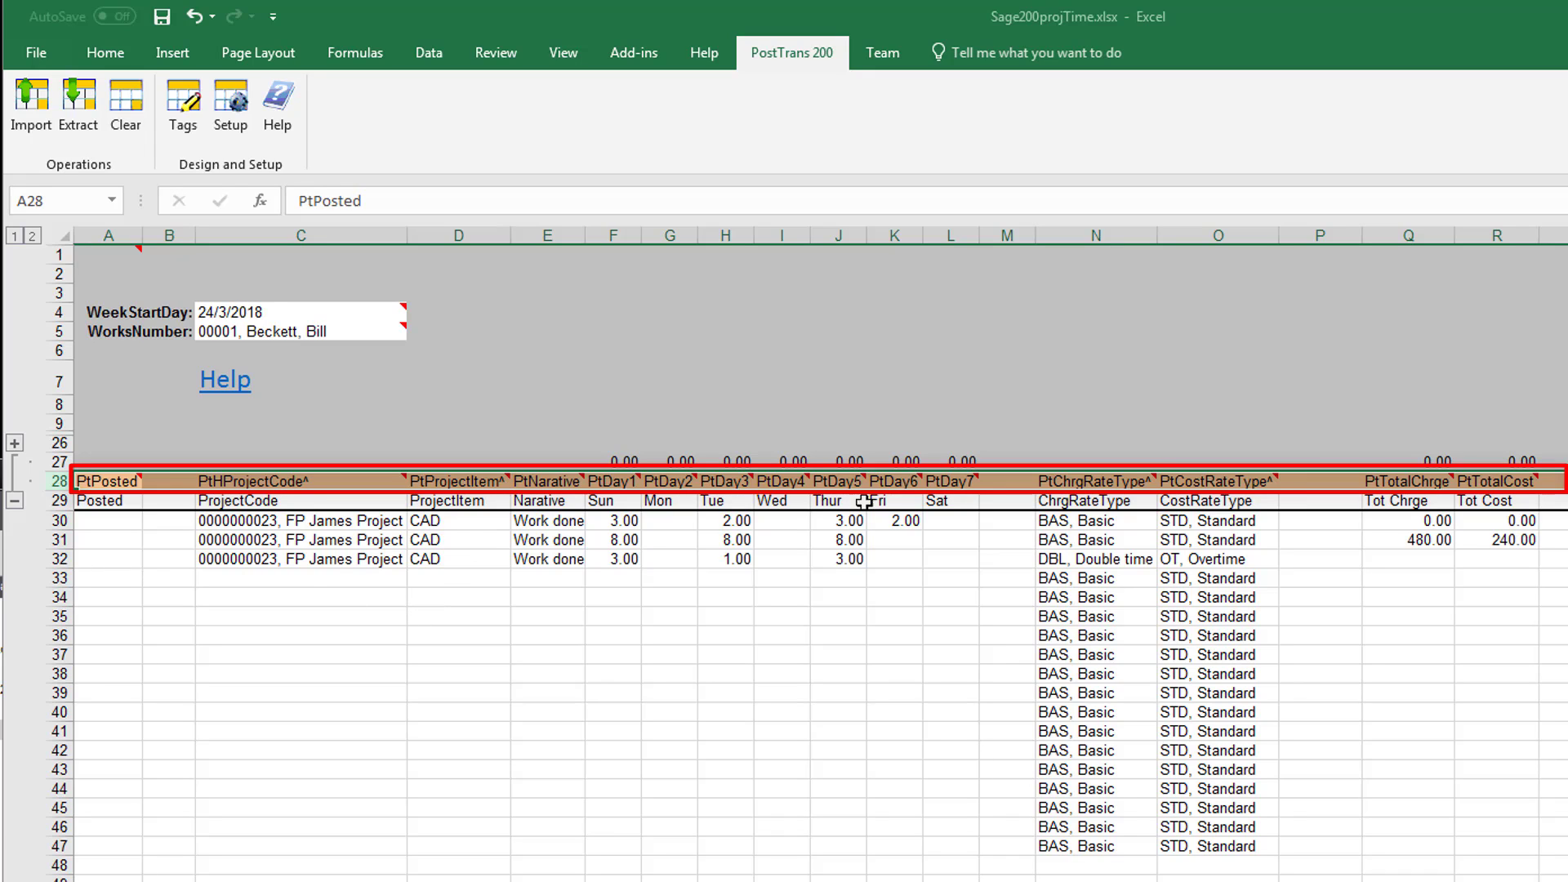
{"action": "left_click", "coordinate": [182, 577]}
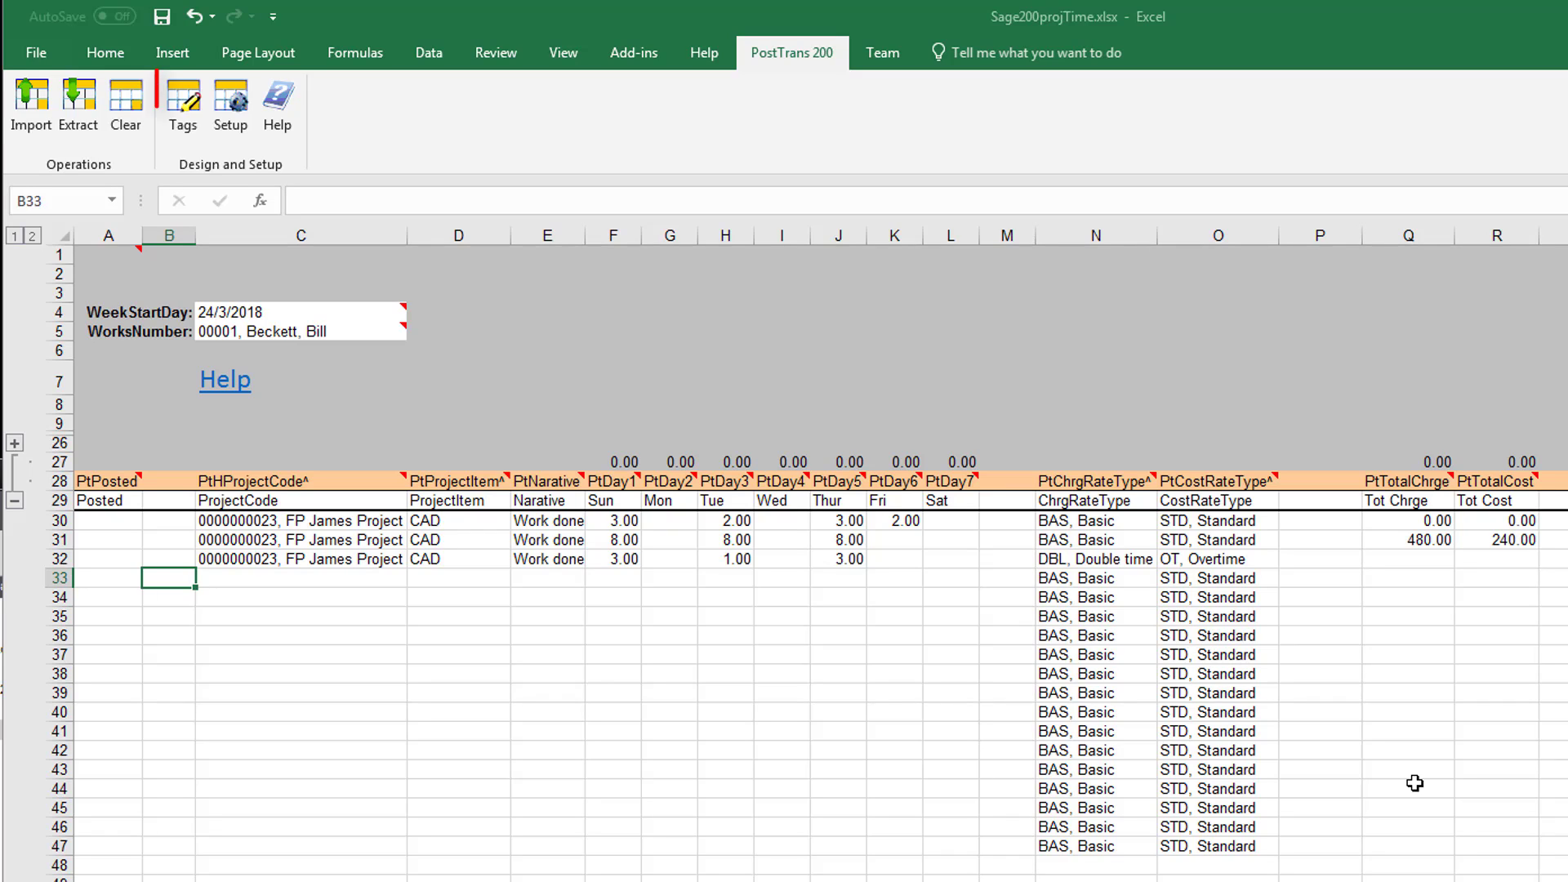
{"action": "left_click", "coordinate": [187, 119]}
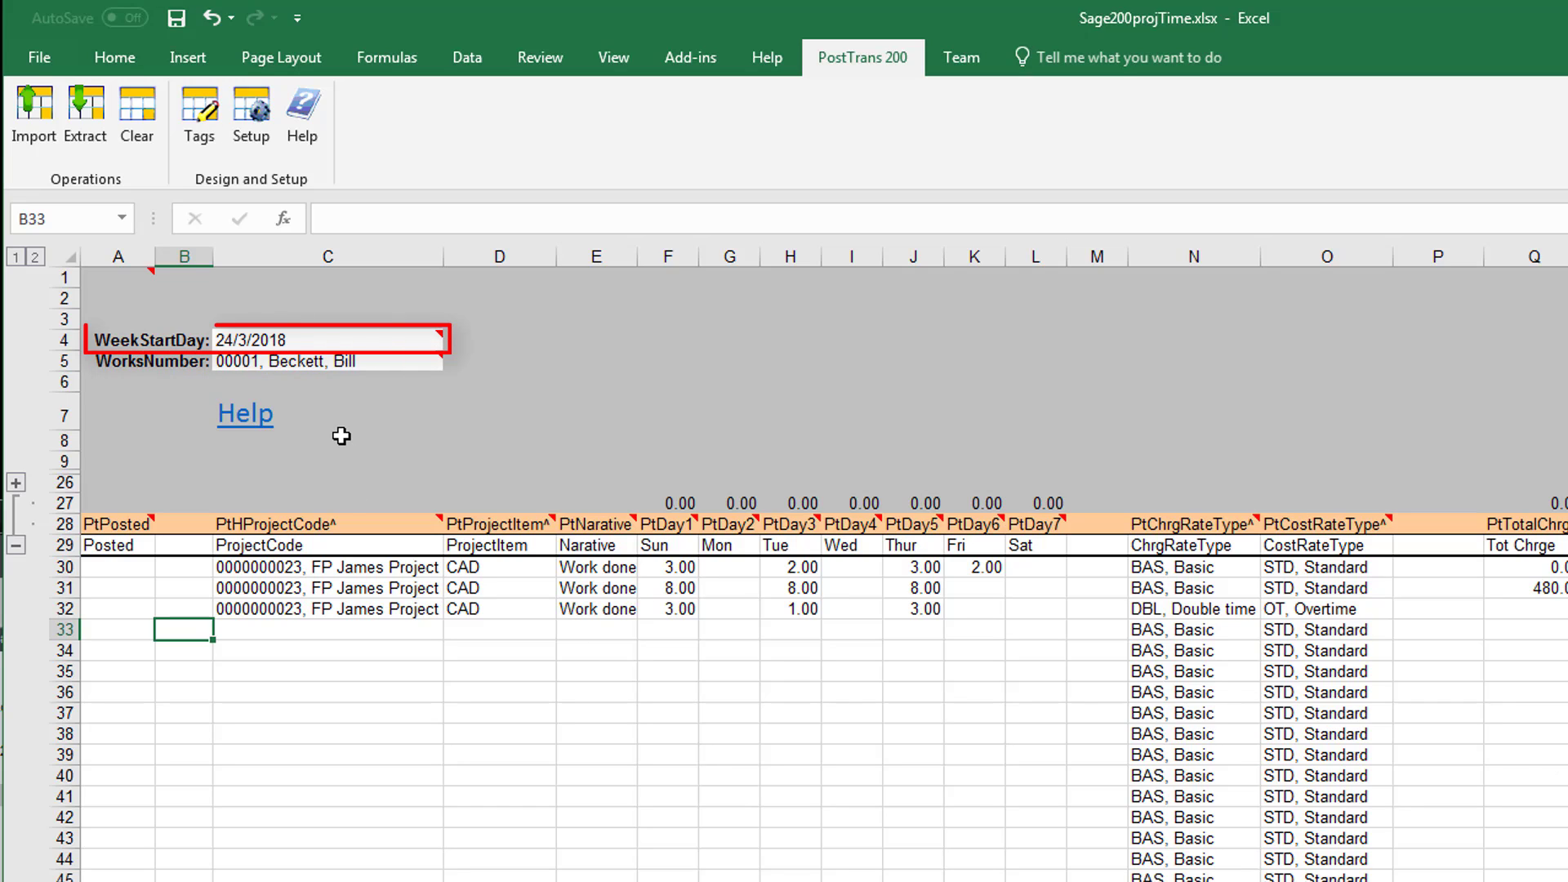
Examine how the week start date in C4 relates to PtDay1 and the Sunday to Saturday columns
{"action": "mouse_move", "coordinate": [330, 343]}
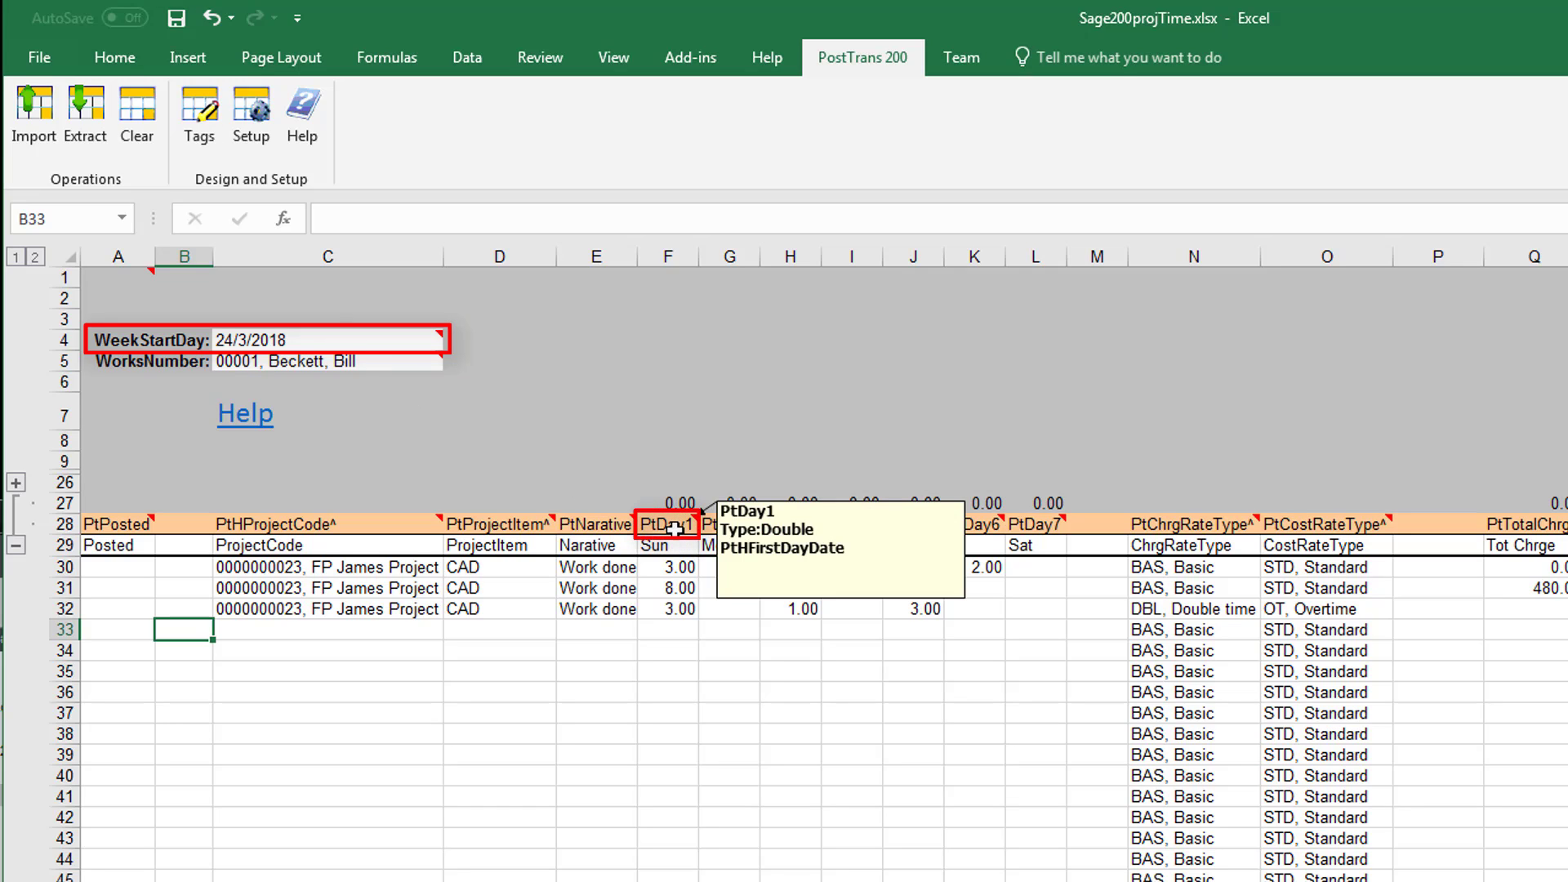
{"action": "left_click", "coordinate": [675, 526]}
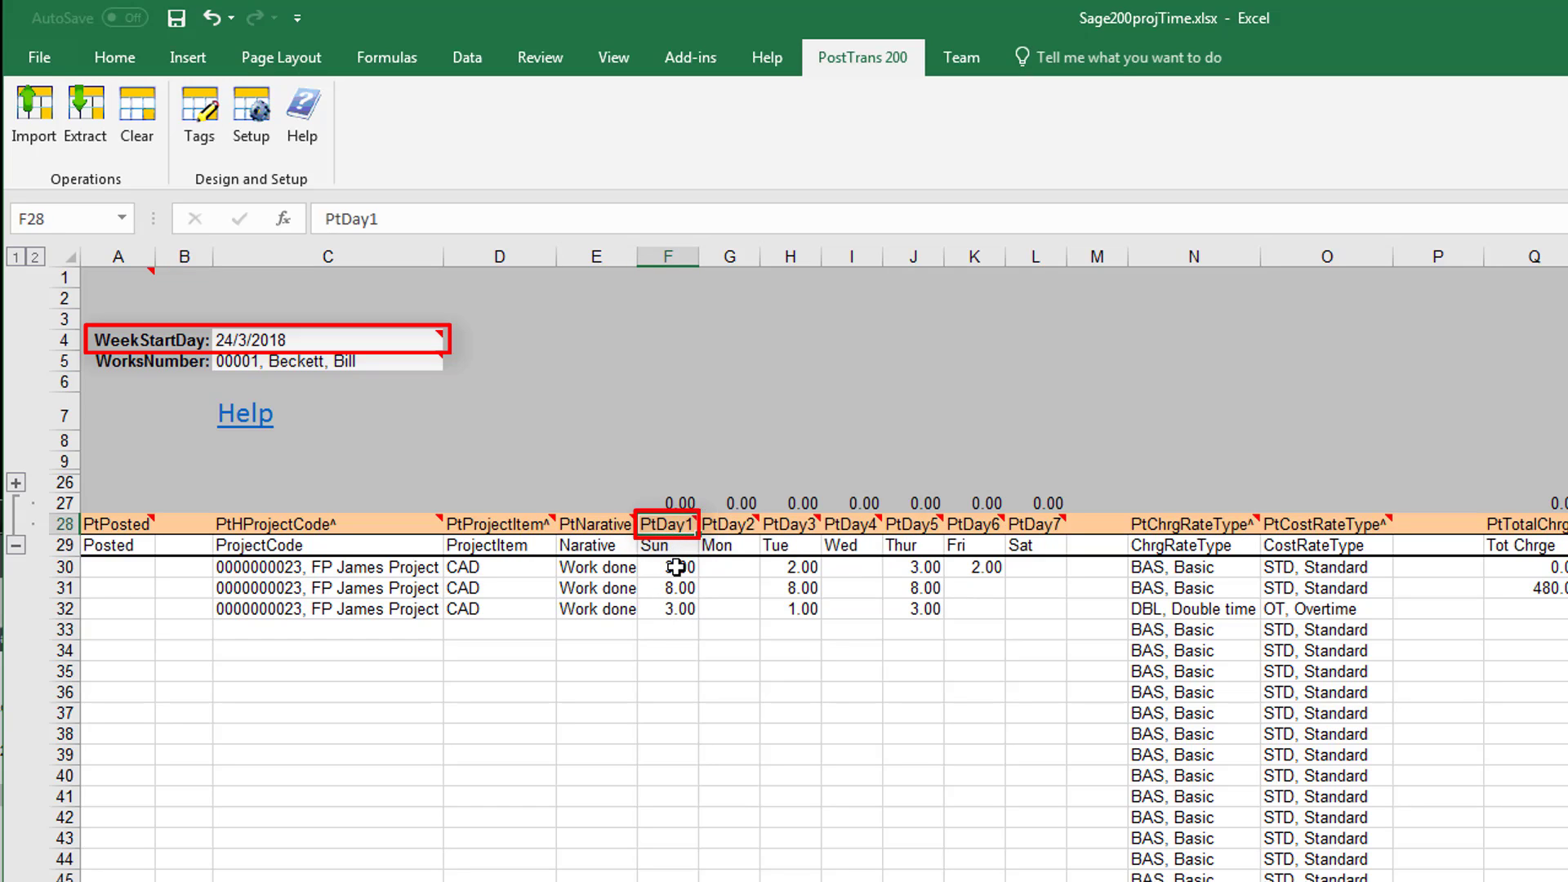
{"action": "left_click_drag", "start_coordinate": [677, 546], "coordinate": [676, 616]}
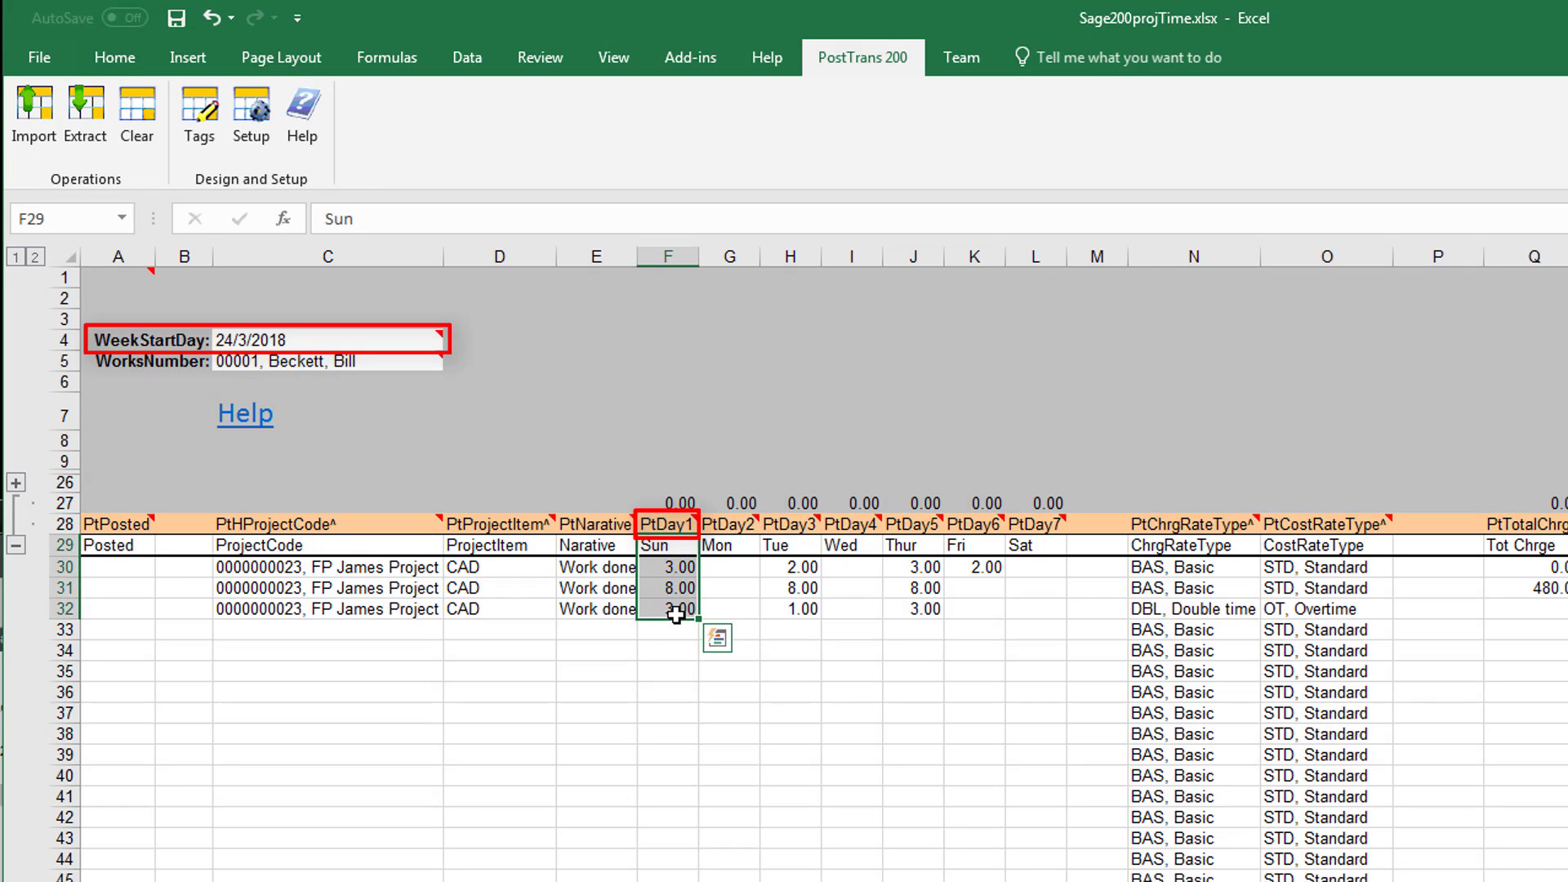
{"action": "left_click", "coordinate": [315, 340]}
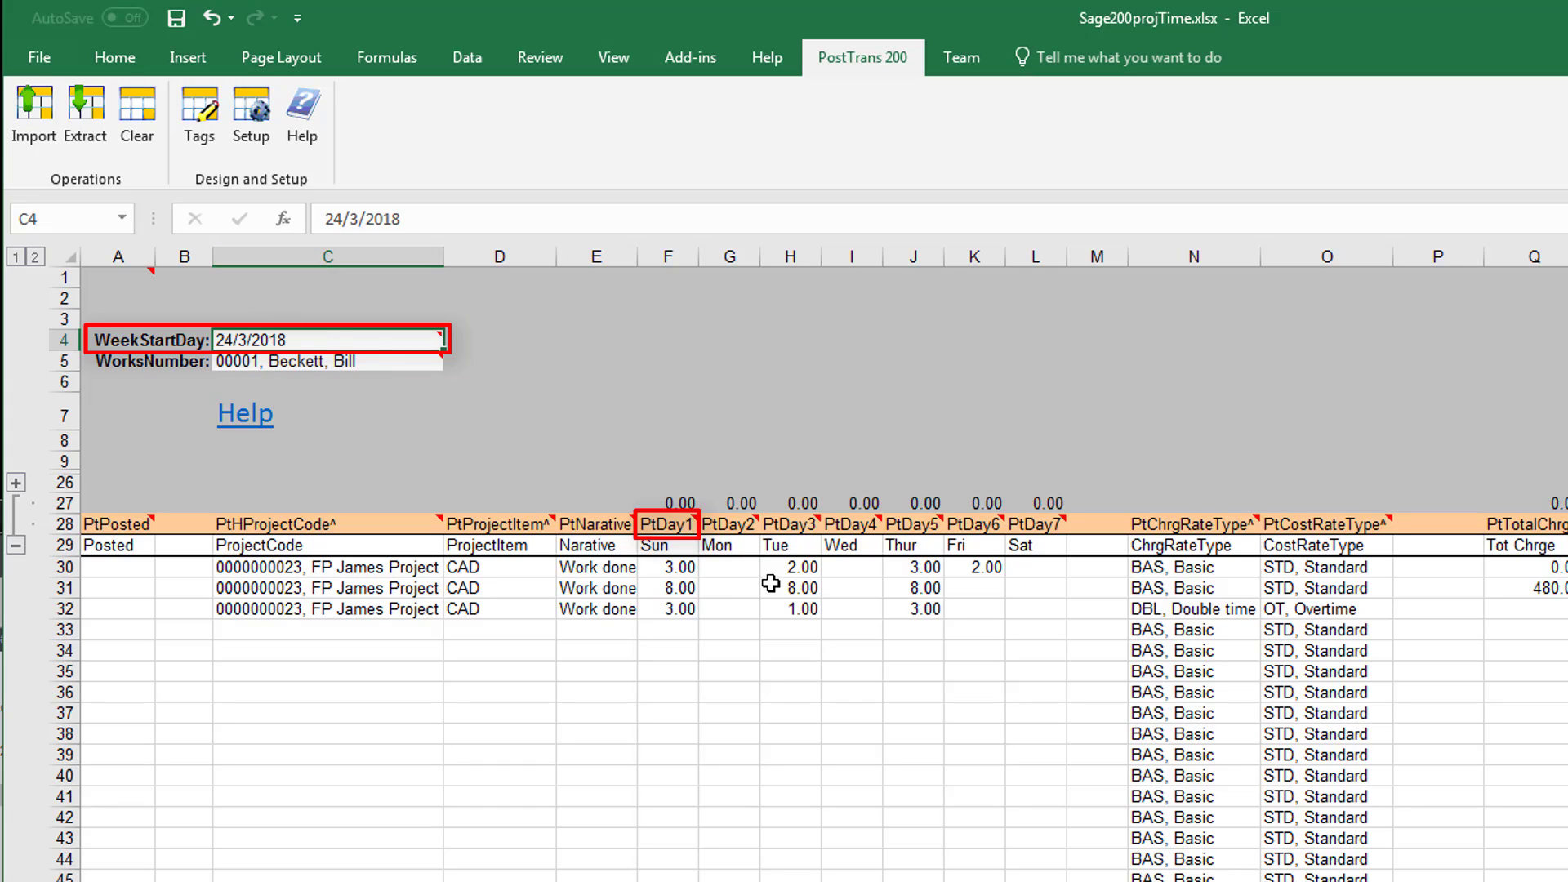
{"action": "left_click_drag", "start_coordinate": [1035, 547], "coordinate": [704, 545]}
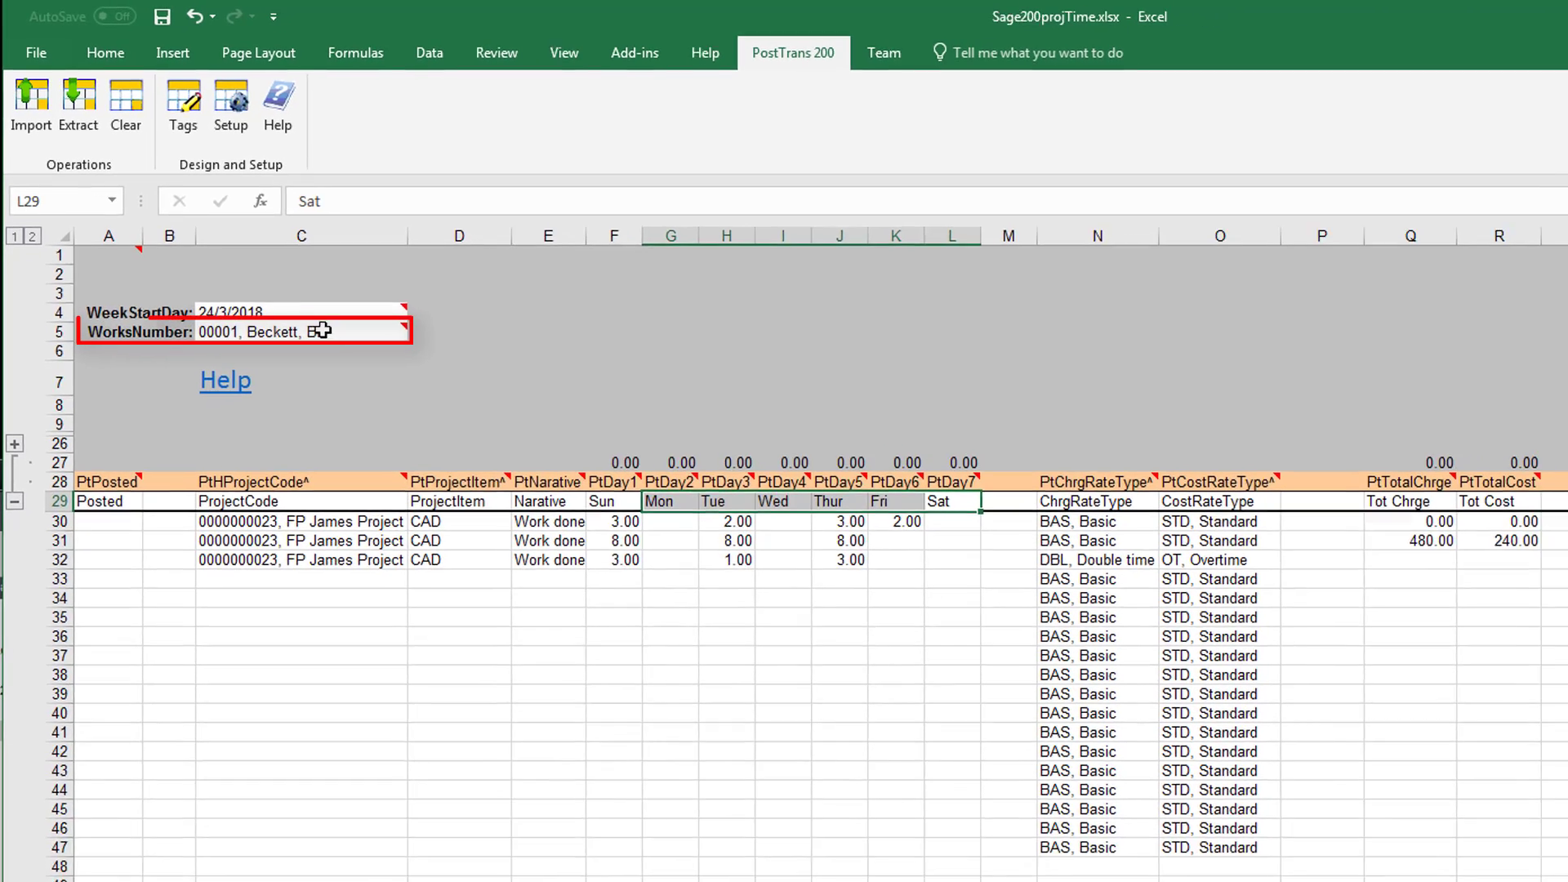
Clear the WorksNumber in C5 and pick the fourth resource from the works number search
{"action": "left_click", "coordinate": [344, 361]}
{"action": "key", "text": "Tab"}
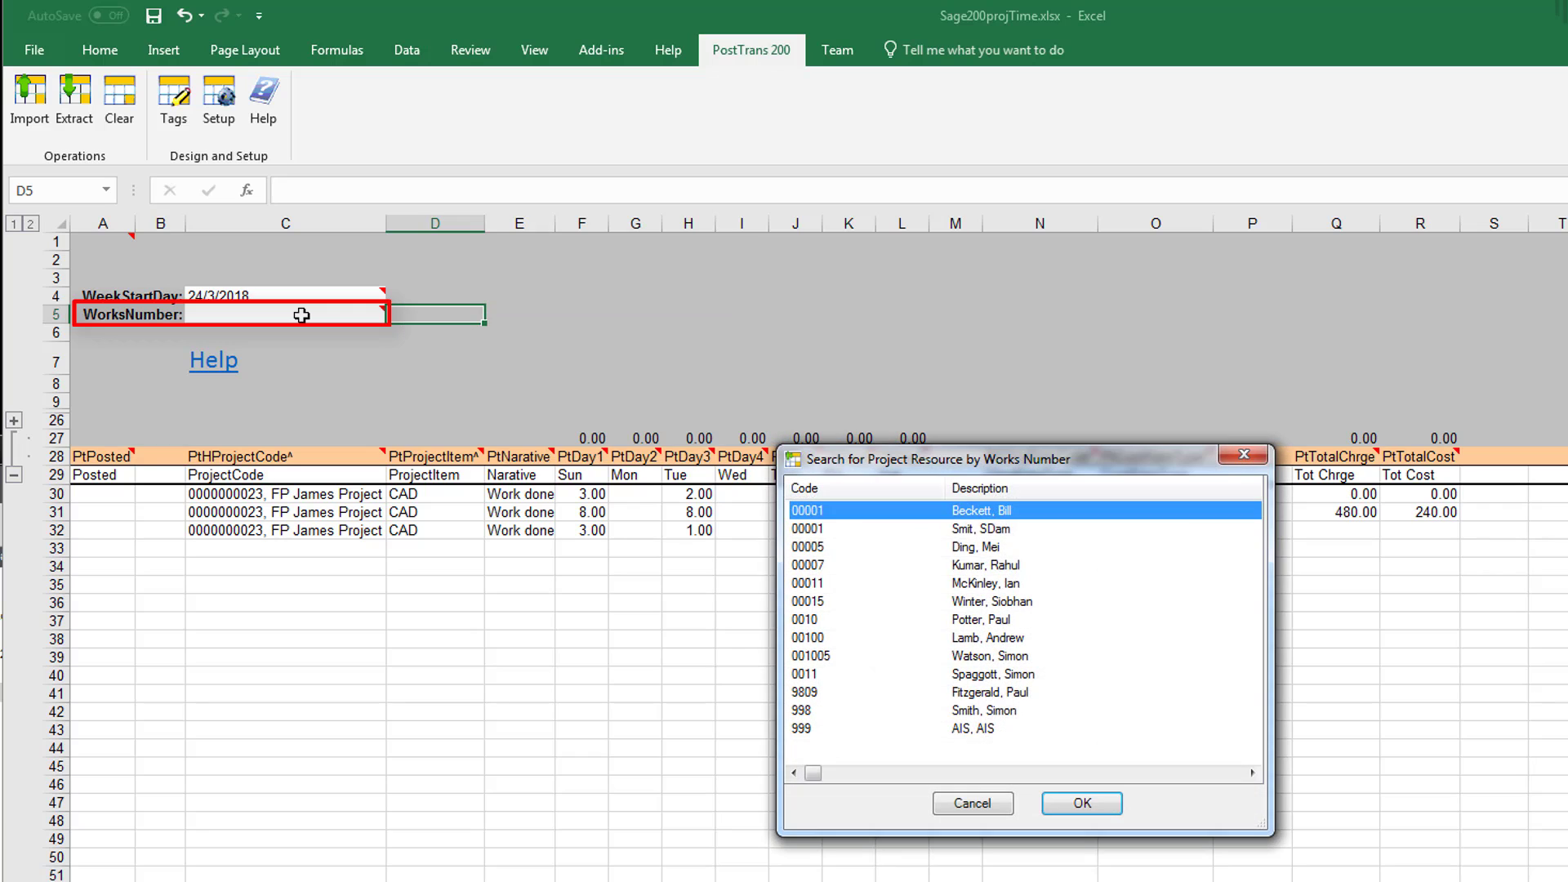
{"action": "key", "text": "Down"}
{"action": "key", "text": "Down"}
{"action": "key", "text": "Down"}
{"action": "key", "text": "Return"}
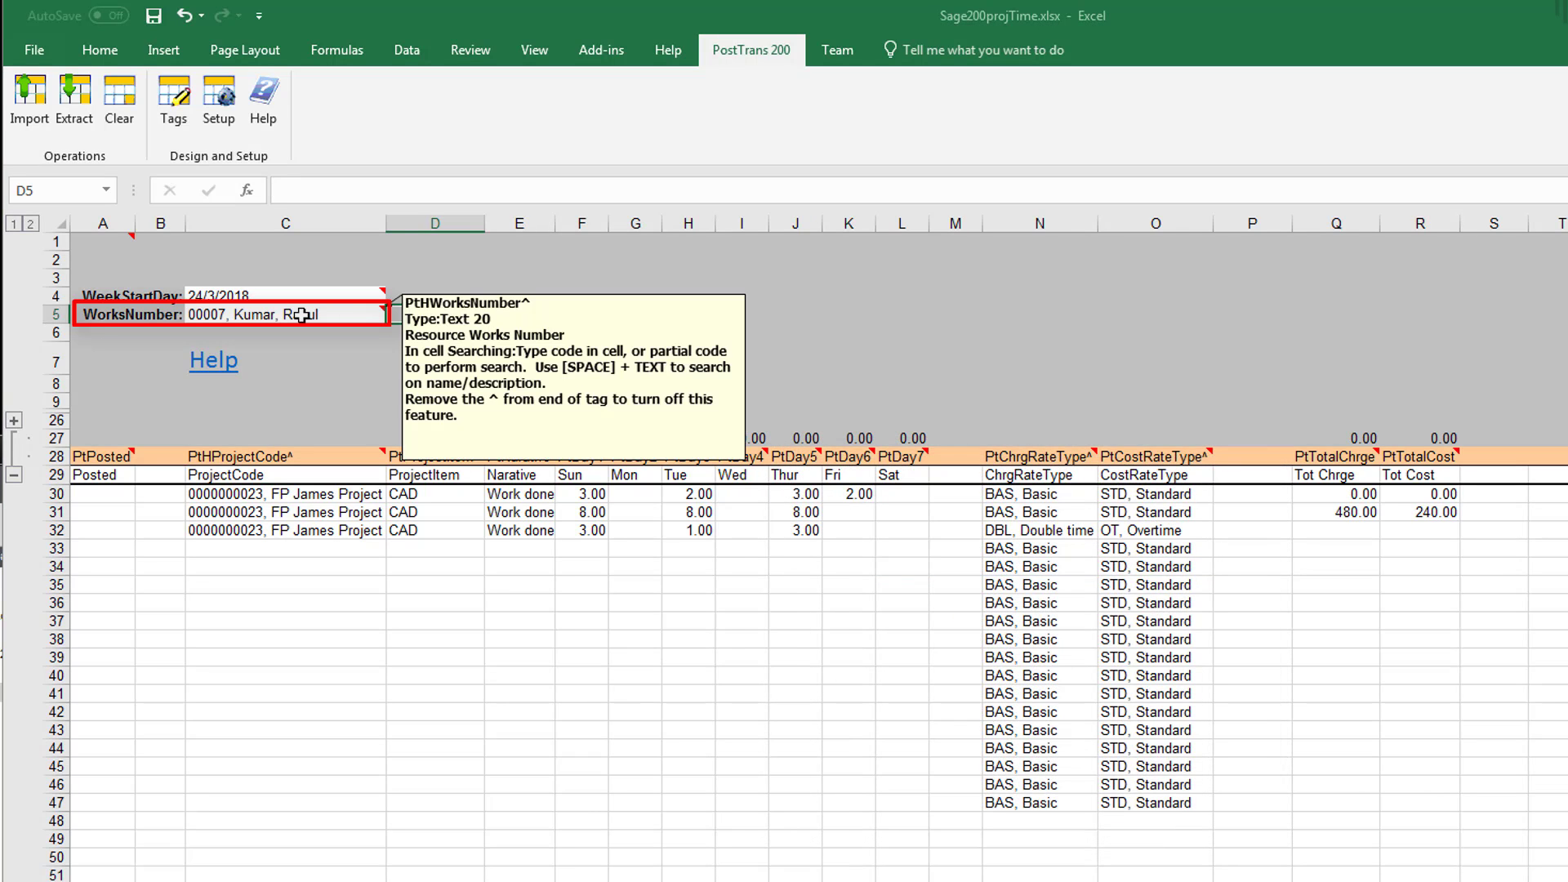
{"action": "left_click", "coordinate": [276, 552]}
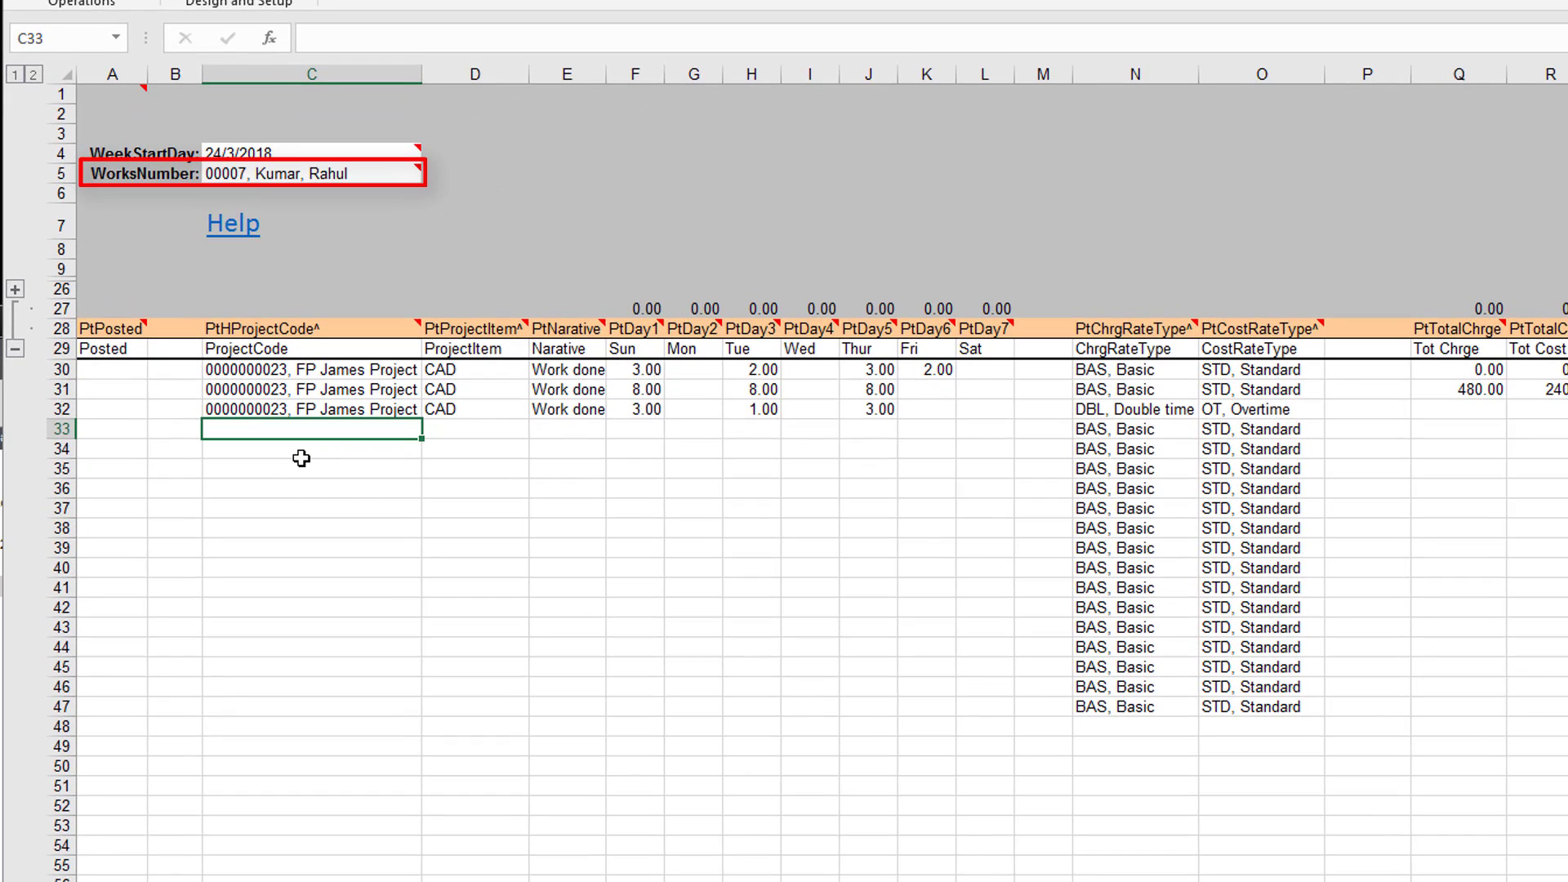
{"action": "key", "text": "Tab"}
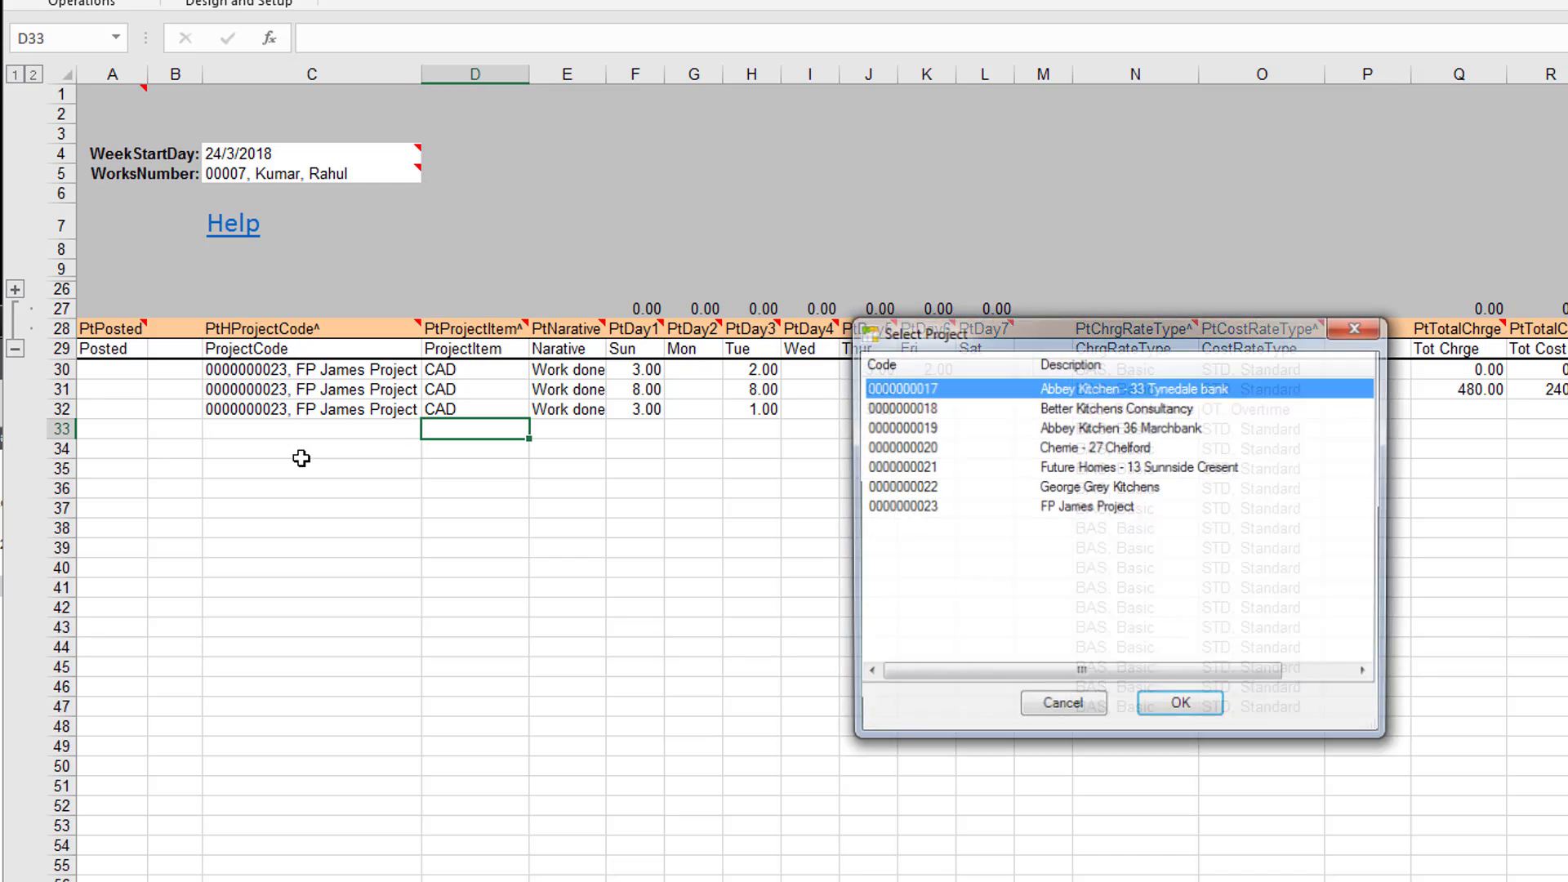
{"action": "key", "text": "Down"}
{"action": "key", "text": "Down"}
{"action": "key", "text": "Down"}
{"action": "key", "text": "Down"}
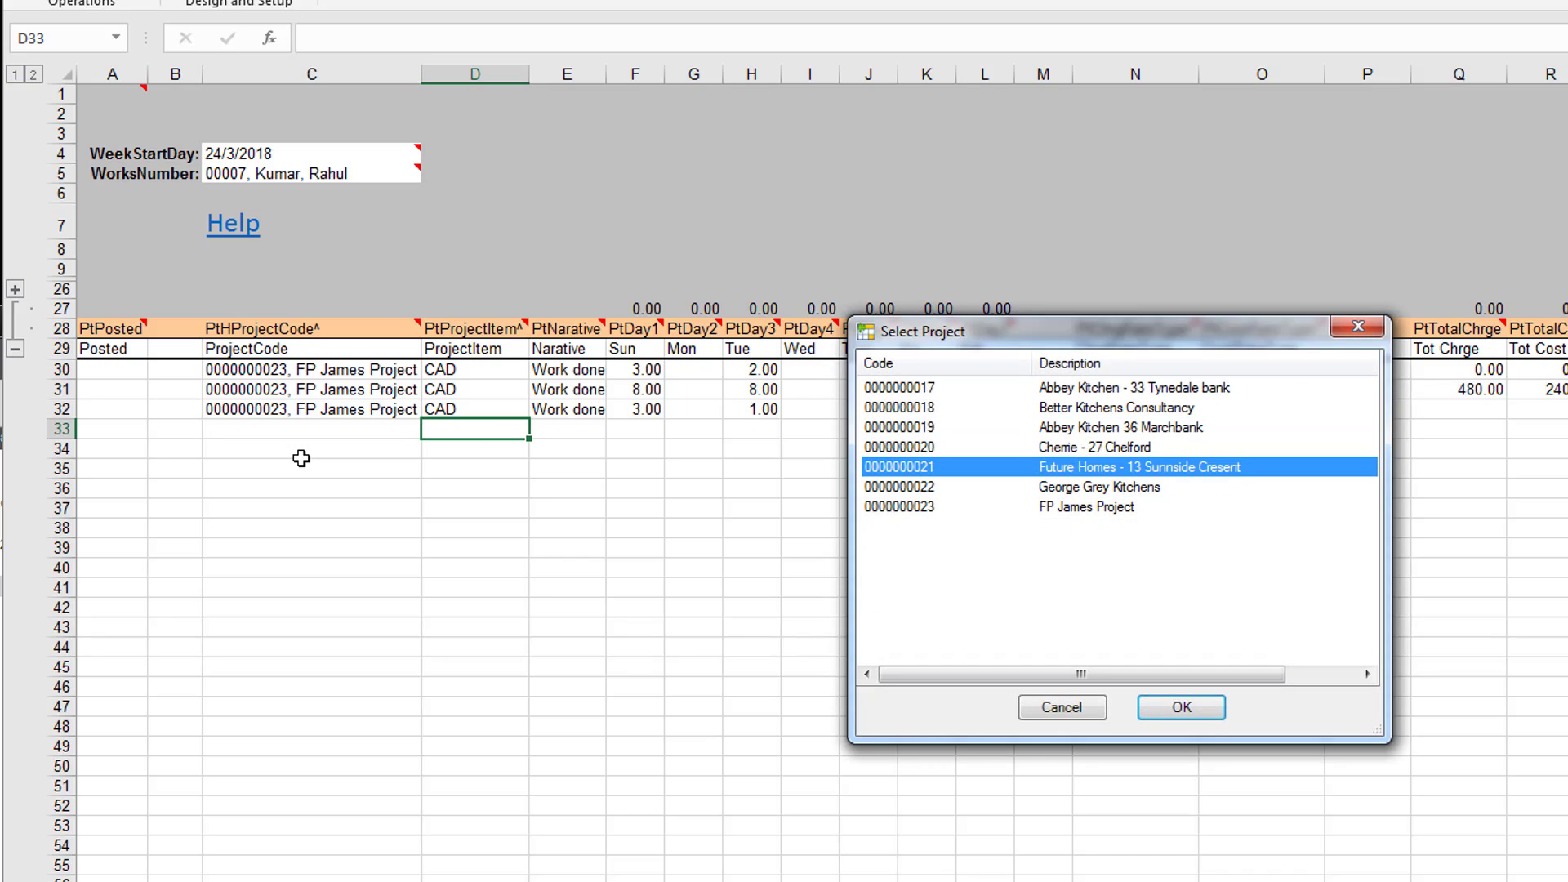
{"action": "key", "text": "Return"}
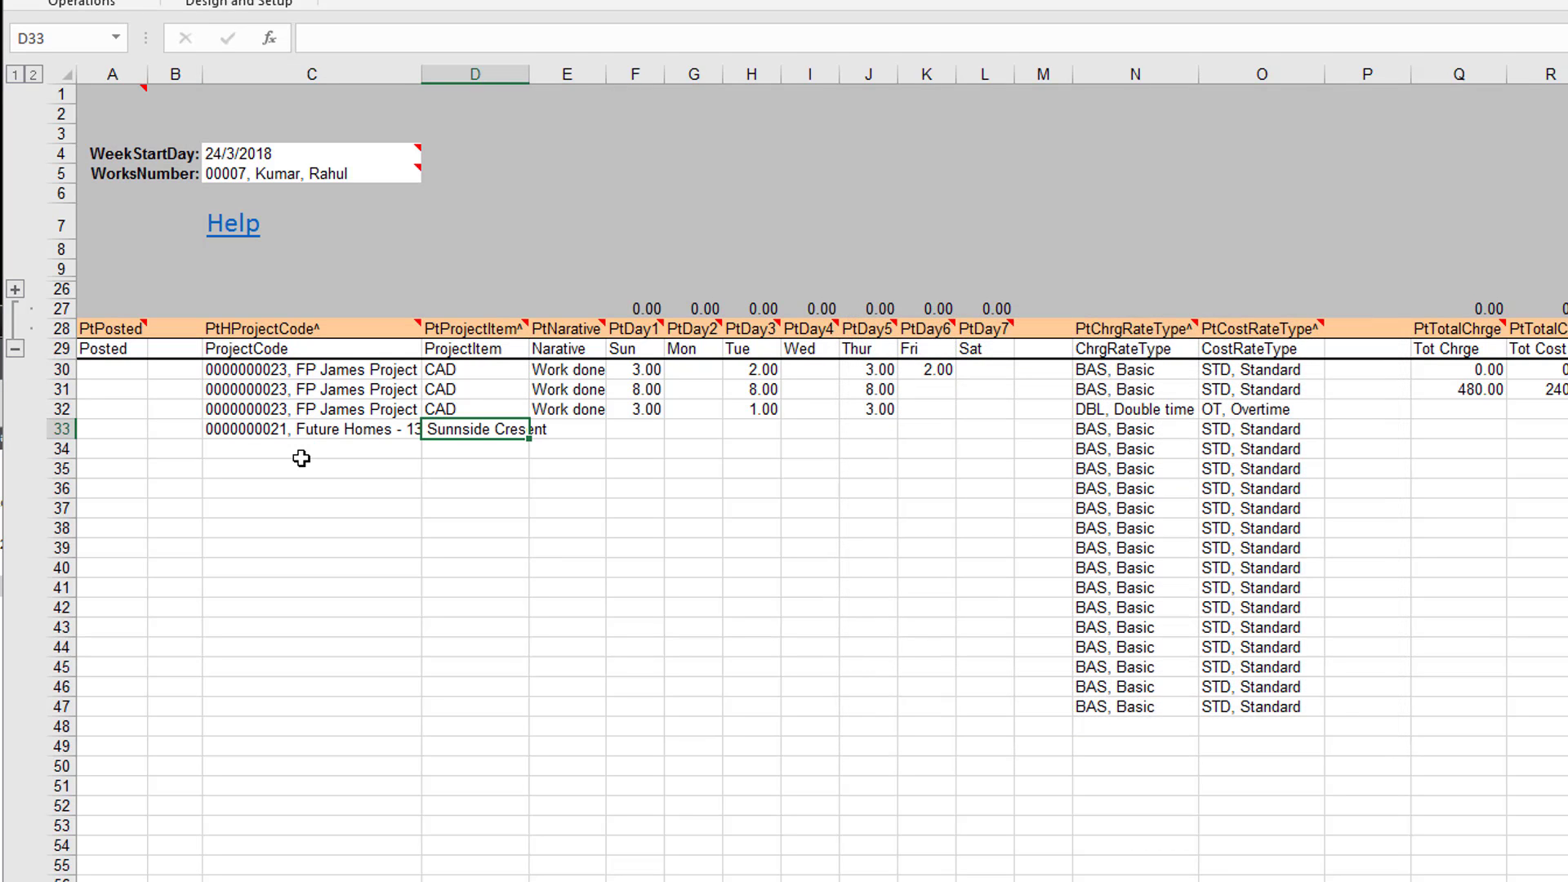
Set the ProjectItem in row 33 to Surveyor from the project item search
{"action": "key", "text": "Return"}
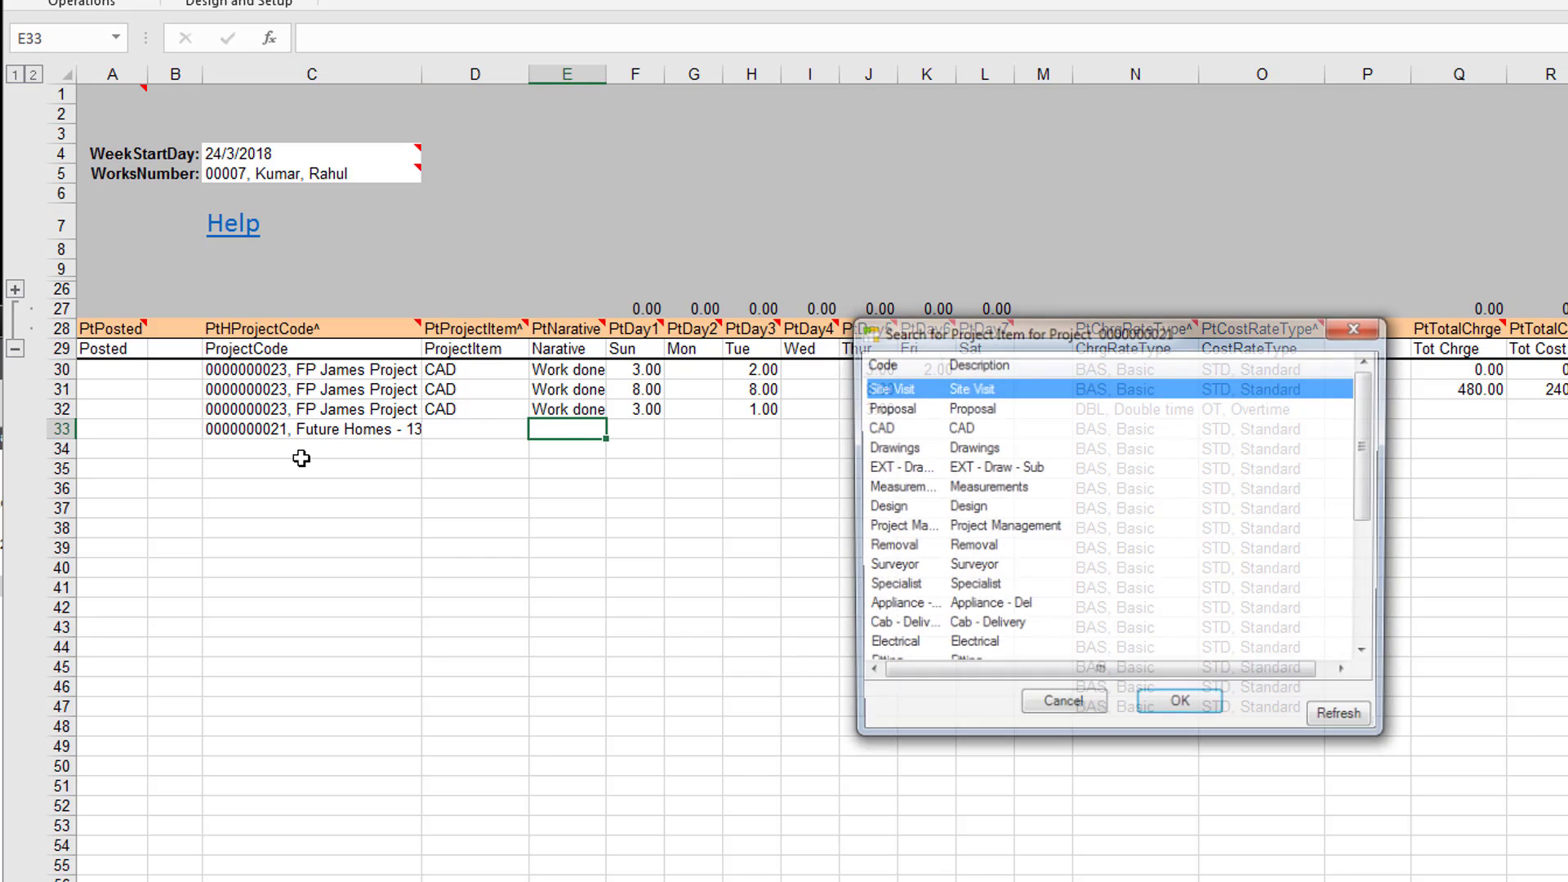
{"action": "key", "text": "Down"}
{"action": "key", "text": "Down"}
{"action": "key", "text": "Down"}
{"action": "key", "text": "Down"}
{"action": "key", "text": "Down"}
{"action": "key", "text": "Down"}
{"action": "key", "text": "Down"}
{"action": "key", "text": "Down"}
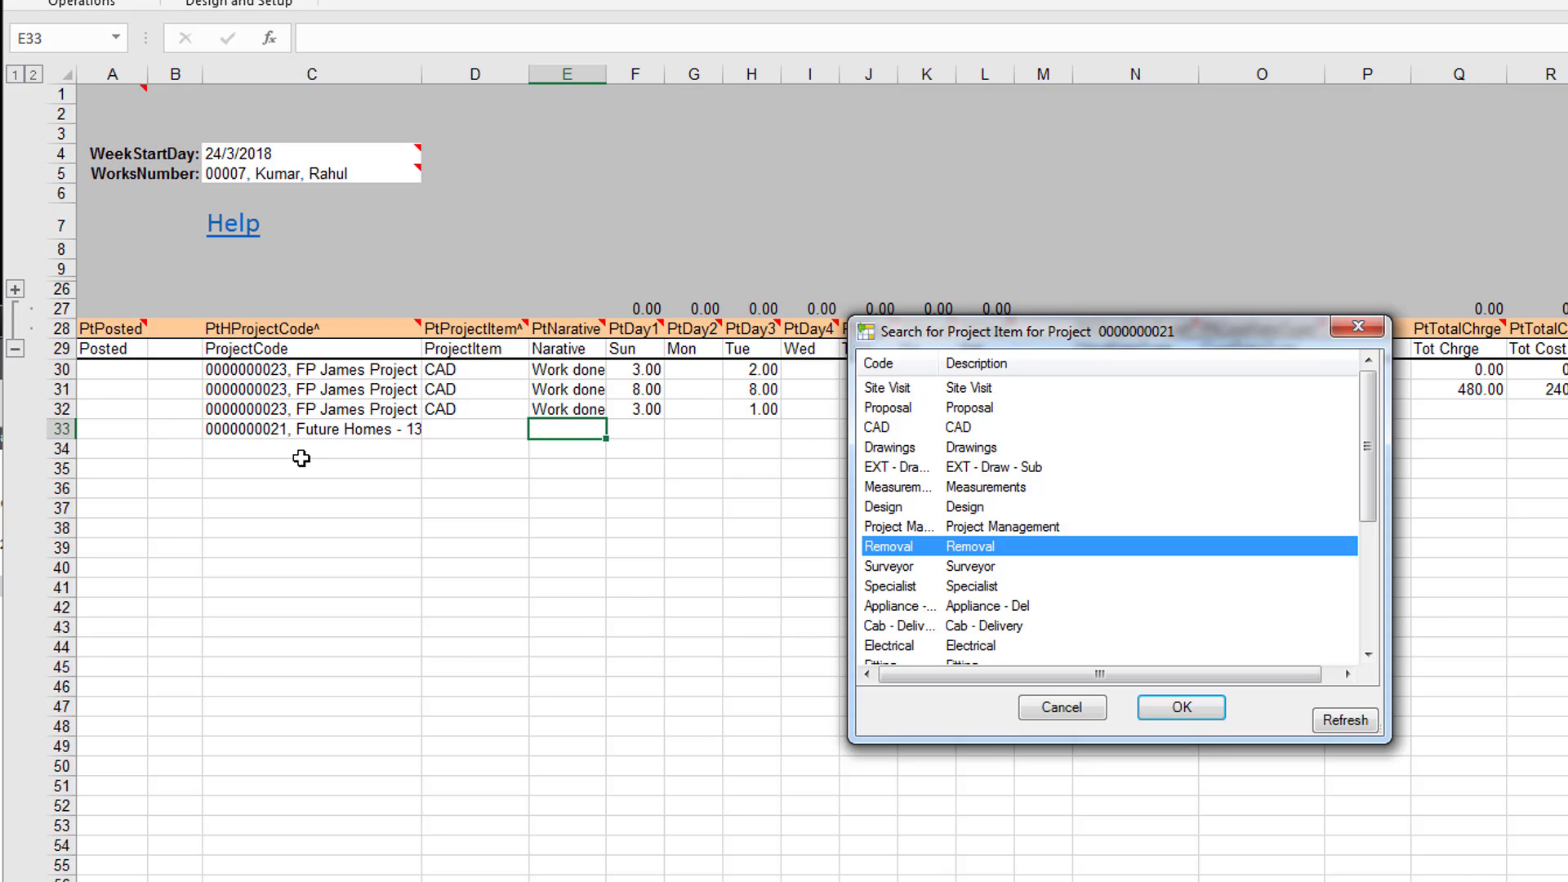
{"action": "key", "text": "Down"}
{"action": "key", "text": "Tab"}
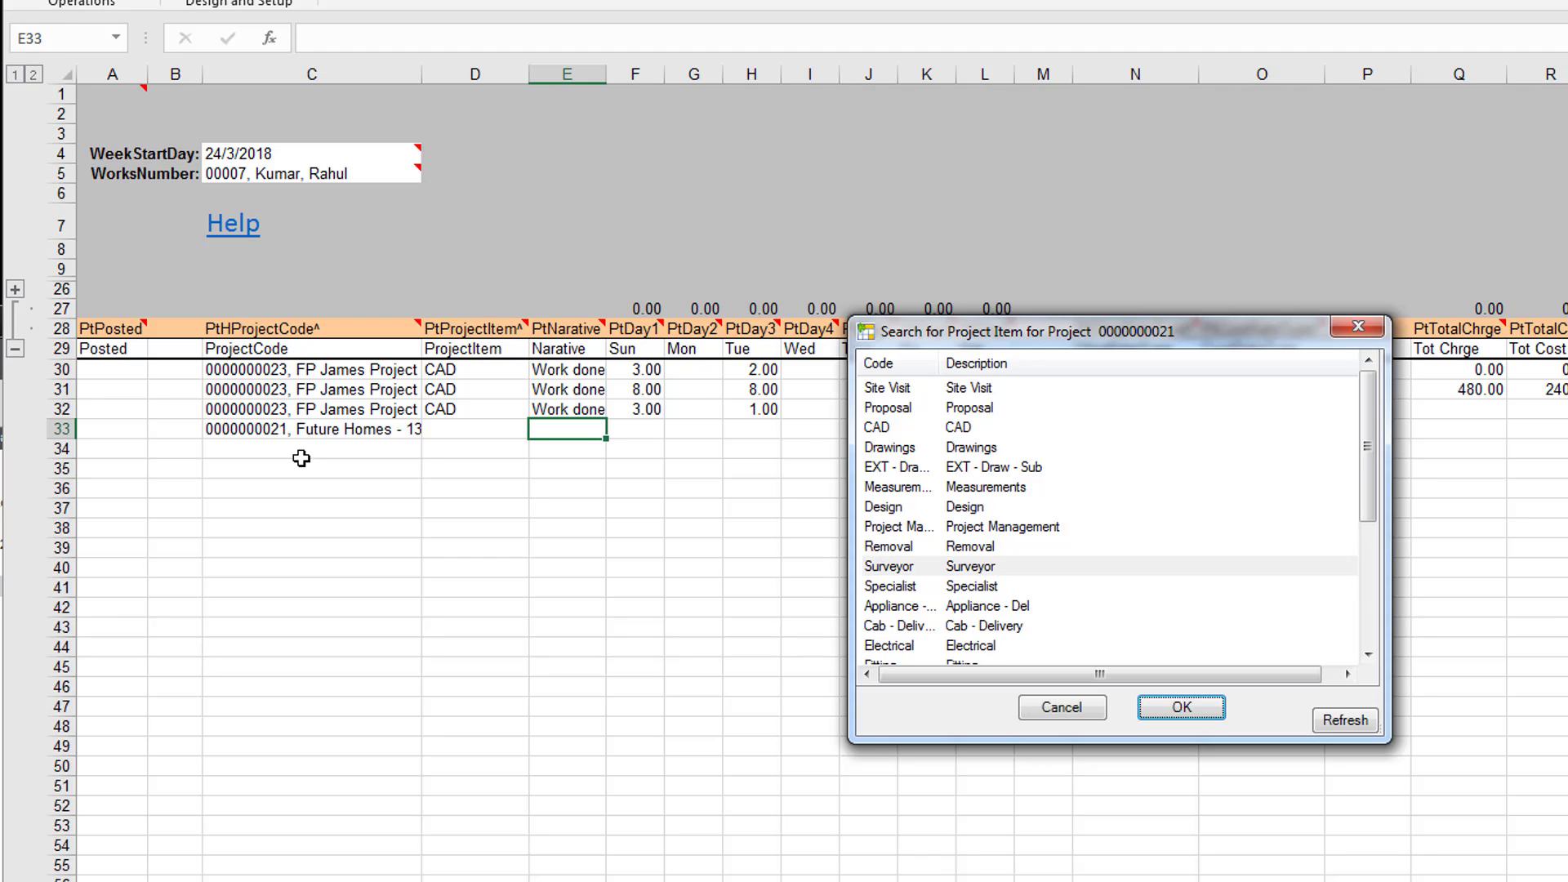
{"action": "key", "text": "Return"}
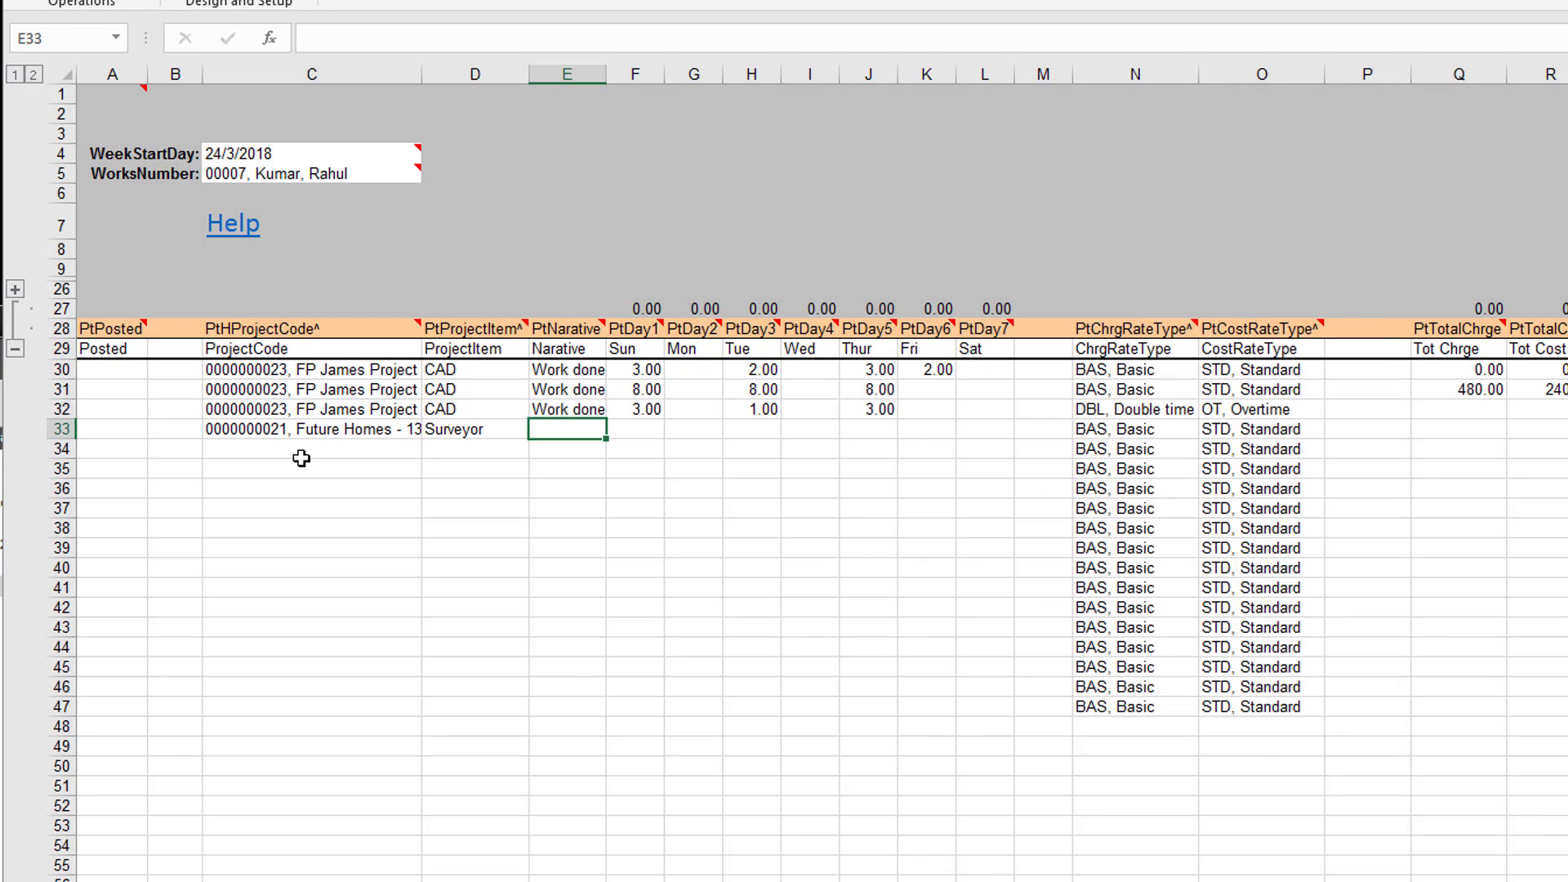
Enter the narrative "ksfgkashgpqi" in row 33 with hours of 4 for Sunday, 5 for Tuesday and 7 for Thursday
{"action": "type", "text": "ksfgkashgpqi"}
{"action": "key", "text": "Tab"}
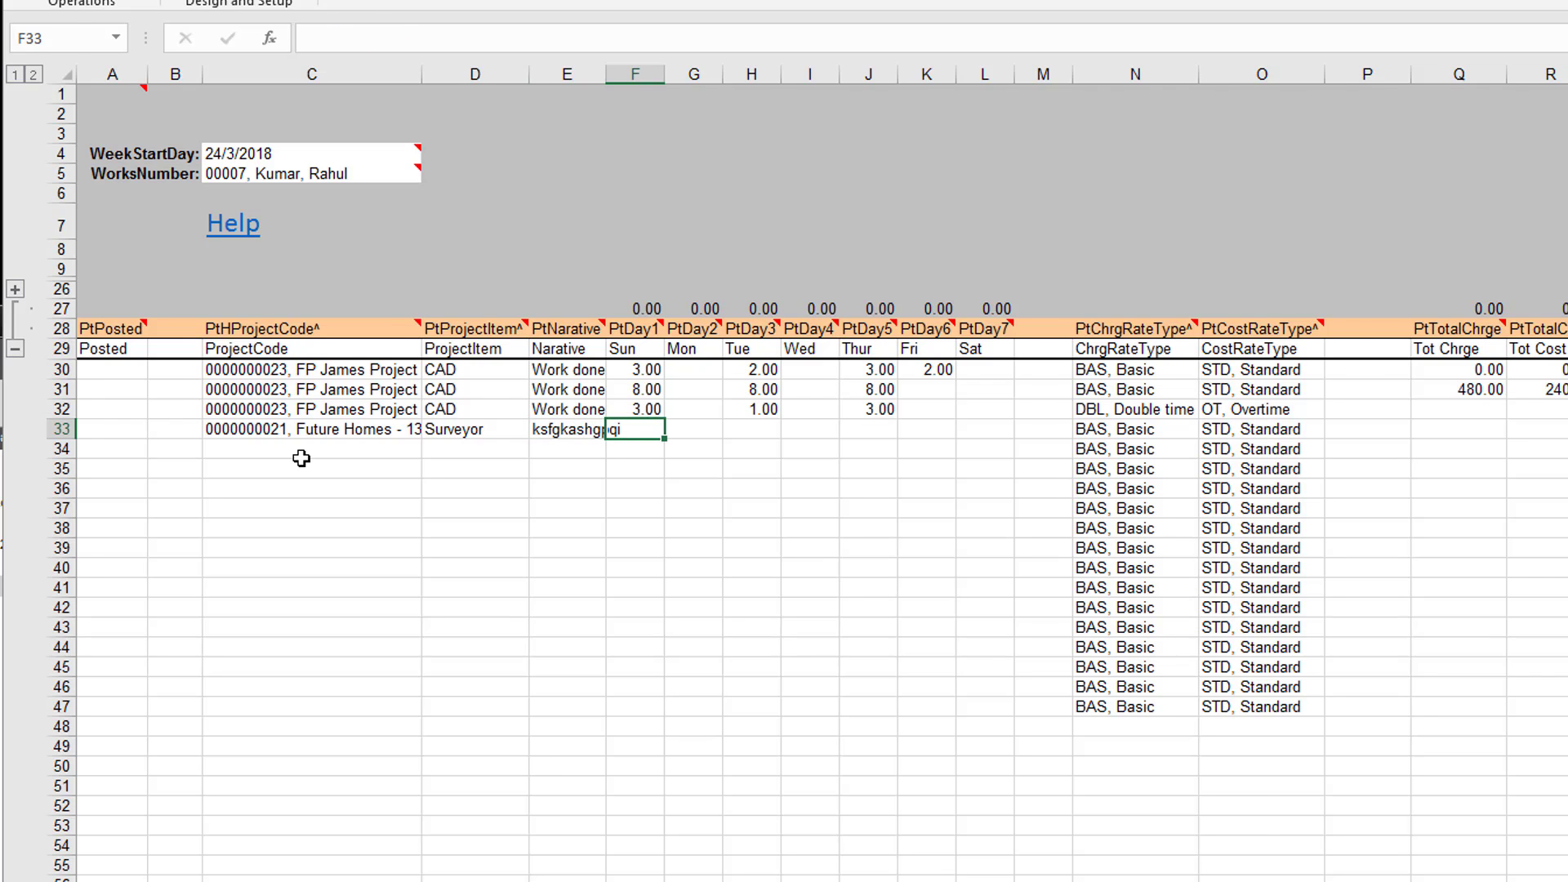
{"action": "scroll", "coordinate": [301, 458], "scroll_direction": "right", "scroll_amount": 2}
{"action": "type", "text": "4"}
{"action": "scroll", "coordinate": [302, 458], "scroll_direction": "right", "scroll_amount": 1}
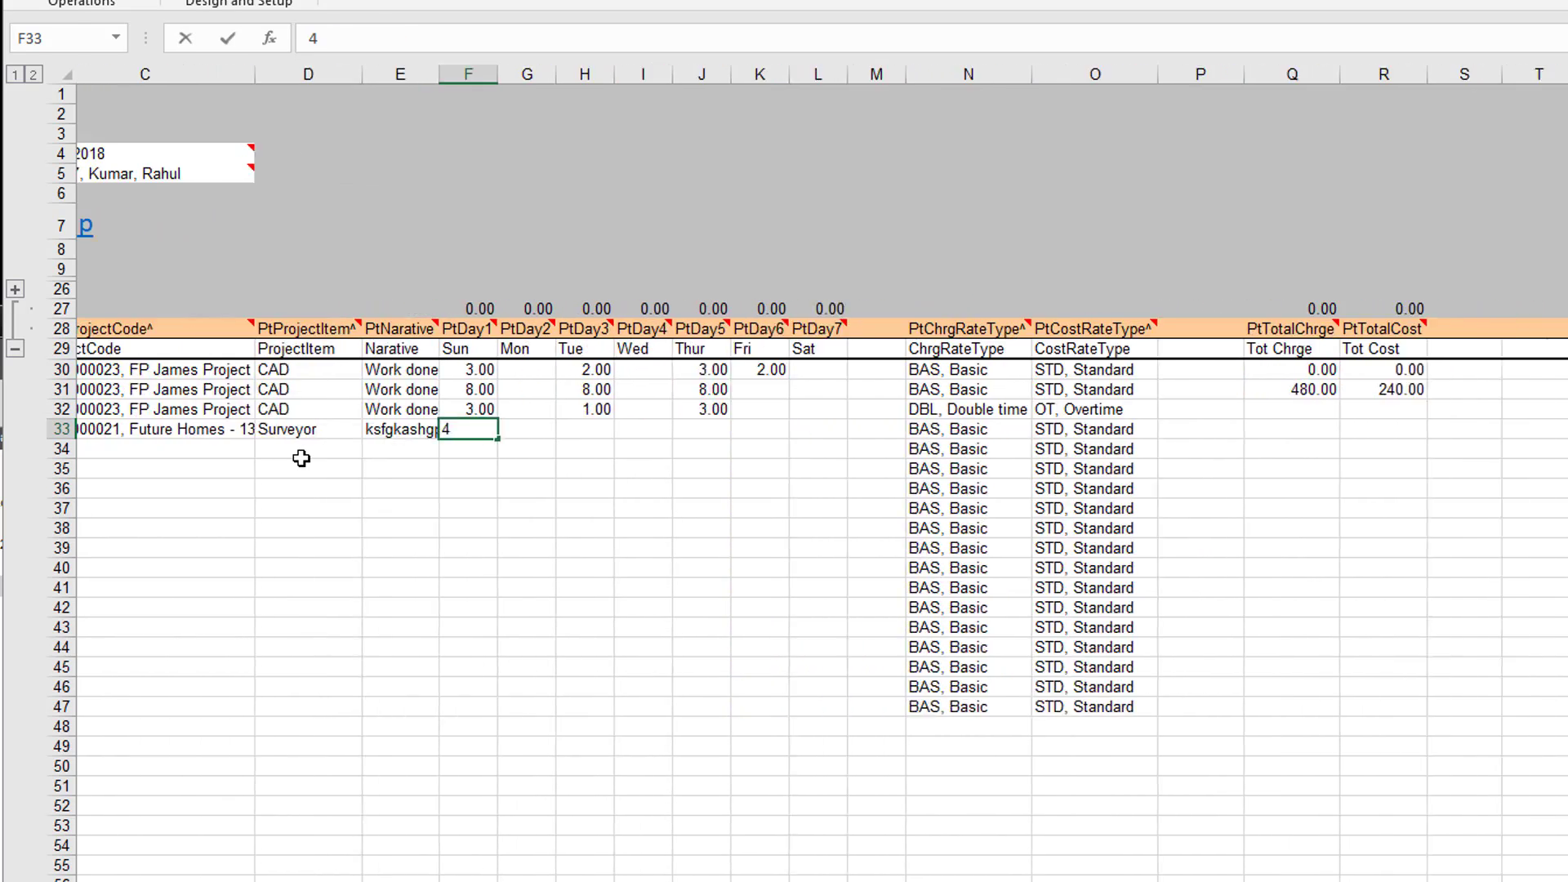
{"action": "scroll", "coordinate": [302, 458], "scroll_direction": "left", "scroll_amount": 2}
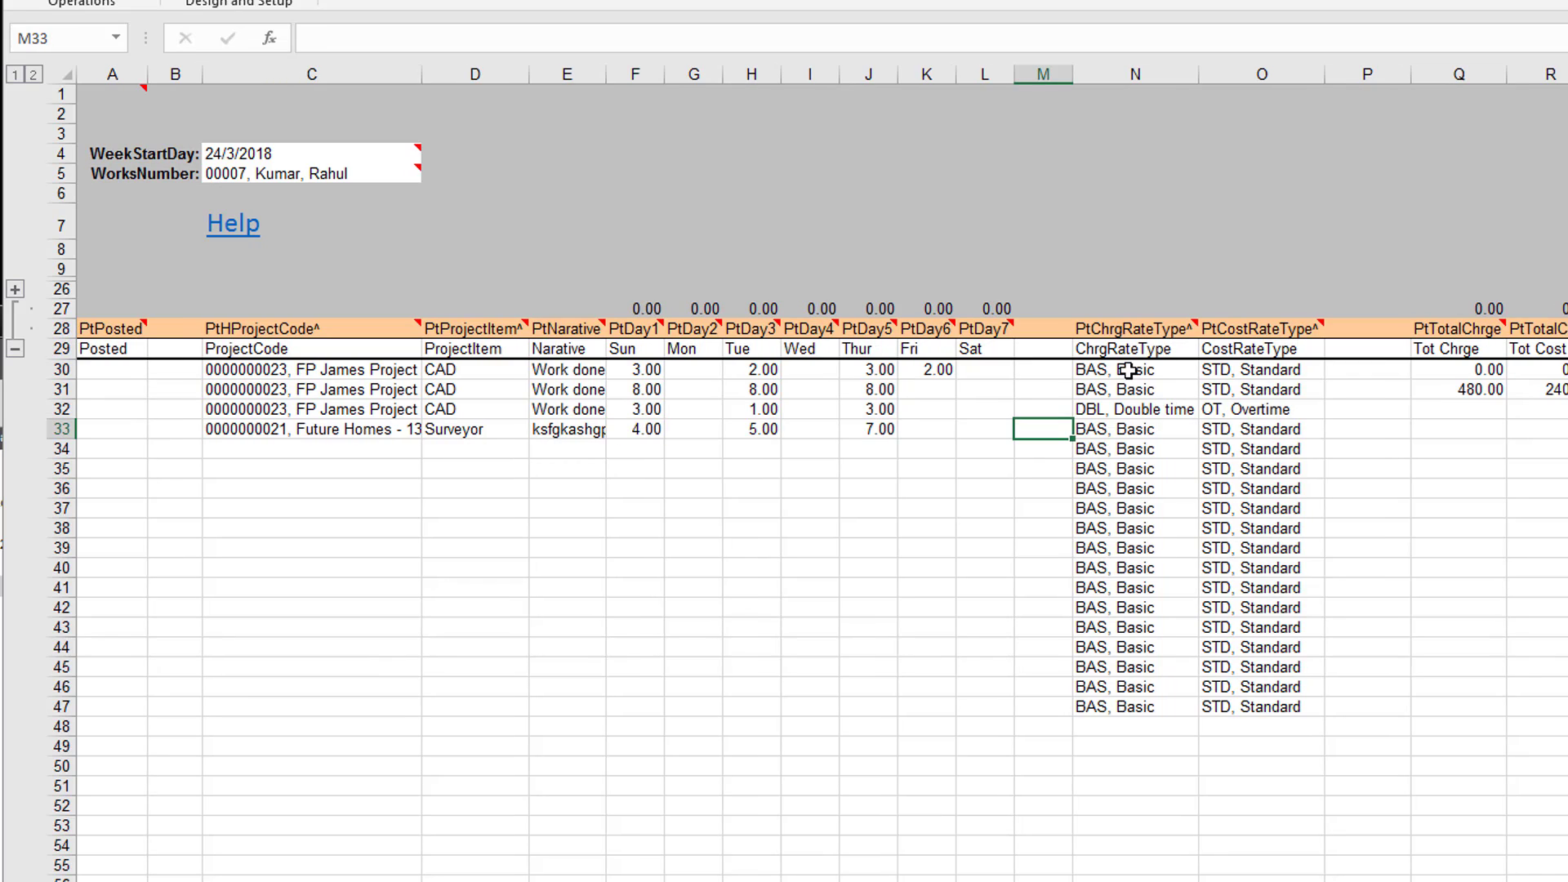
Change the charge rate type in N33 to DBL, Double time, from the charge rate search
{"action": "left_click", "coordinate": [1152, 437]}
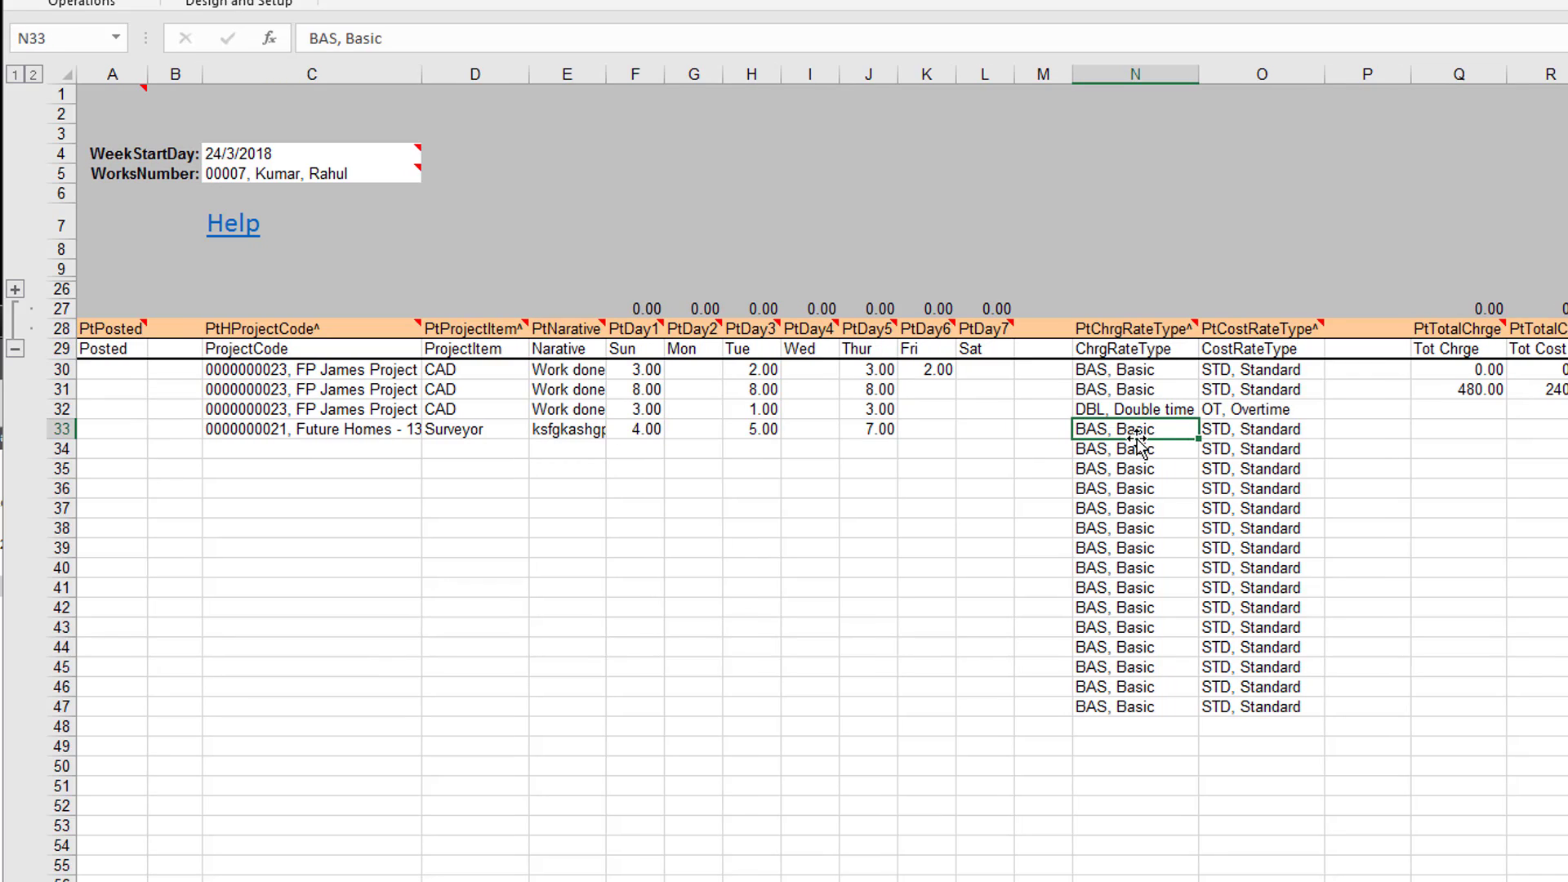
{"action": "key", "text": "Tab"}
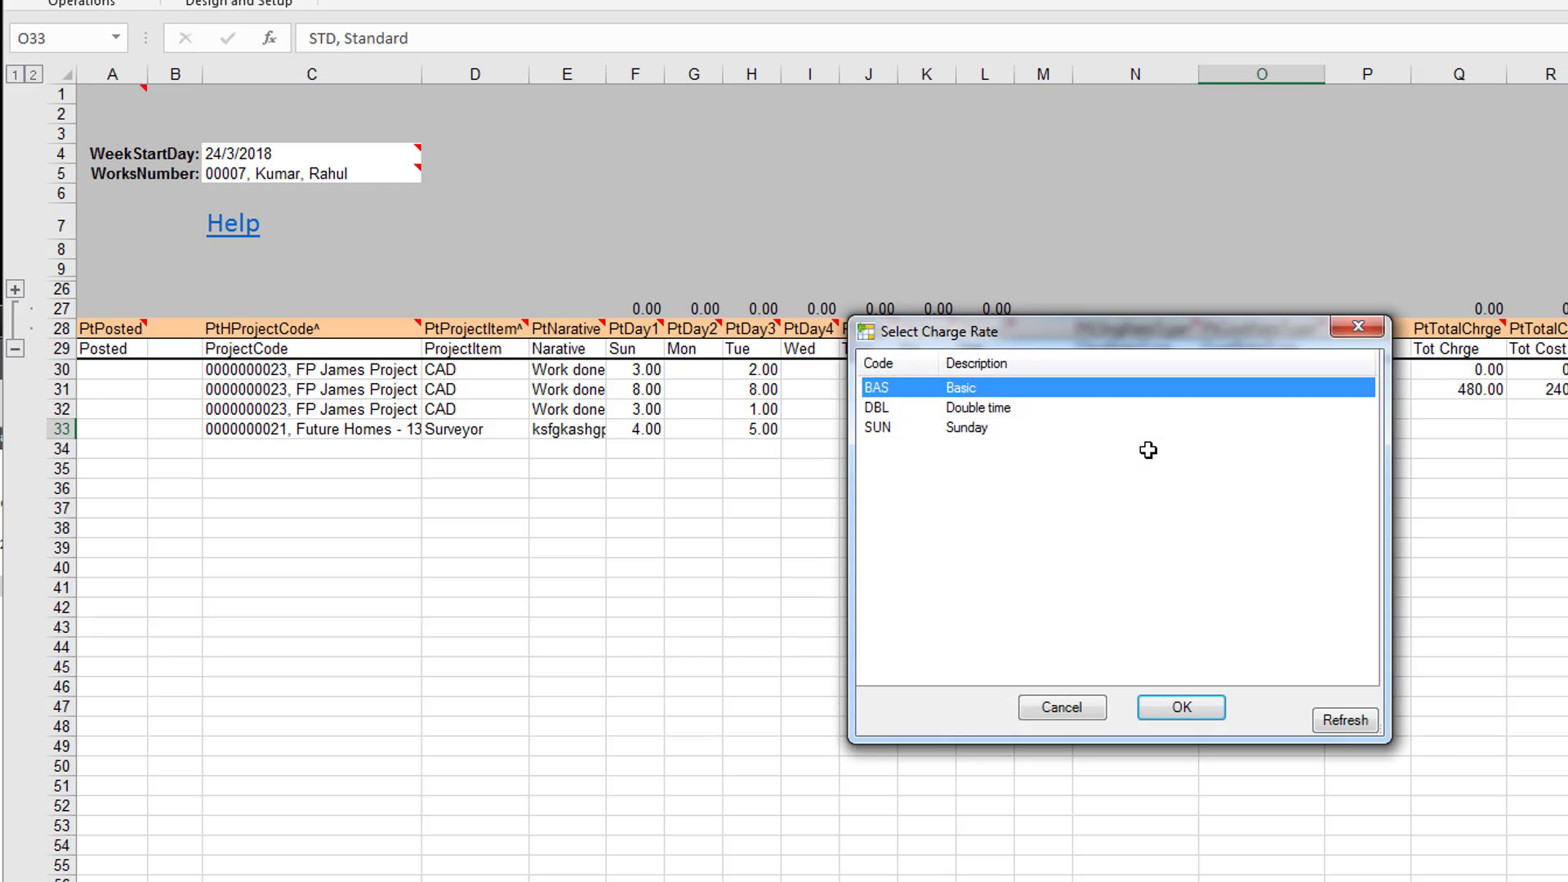
{"action": "key", "text": "Down"}
{"action": "key", "text": "Down"}
{"action": "key", "text": "Up"}
{"action": "key", "text": "Return"}
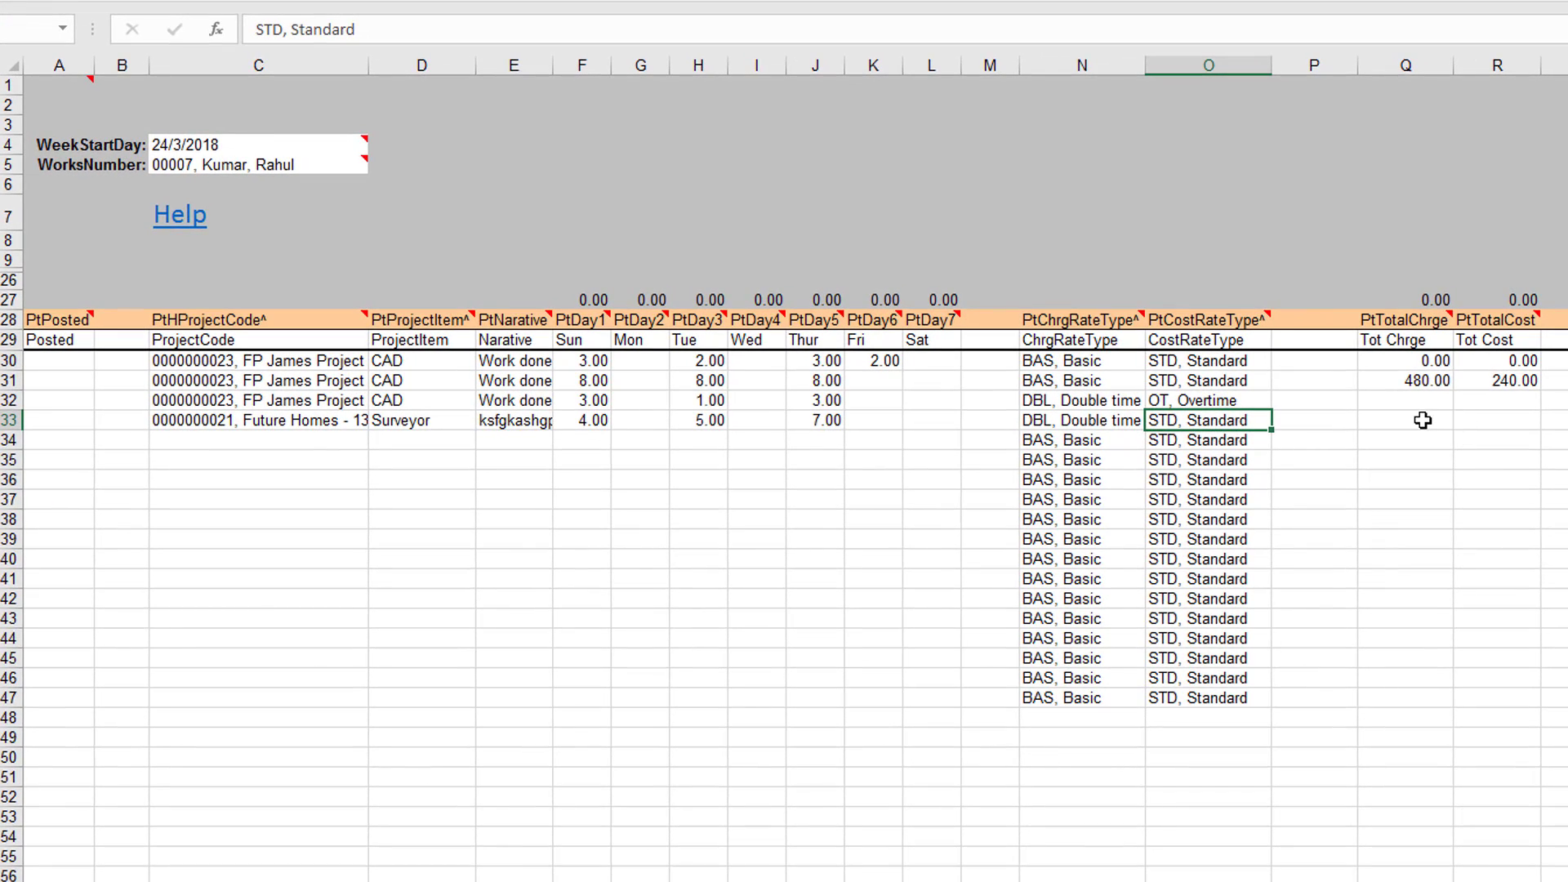
Clear the total charge and total cost values in Q30:R31
{"action": "mouse_move", "coordinate": [1398, 67]}
{"action": "left_mouse_down"}
{"action": "mouse_move", "coordinate": [1463, 71]}
{"action": "mouse_move", "coordinate": [1515, 353]}
{"action": "mouse_move", "coordinate": [1418, 384]}
{"action": "left_mouse_up"}
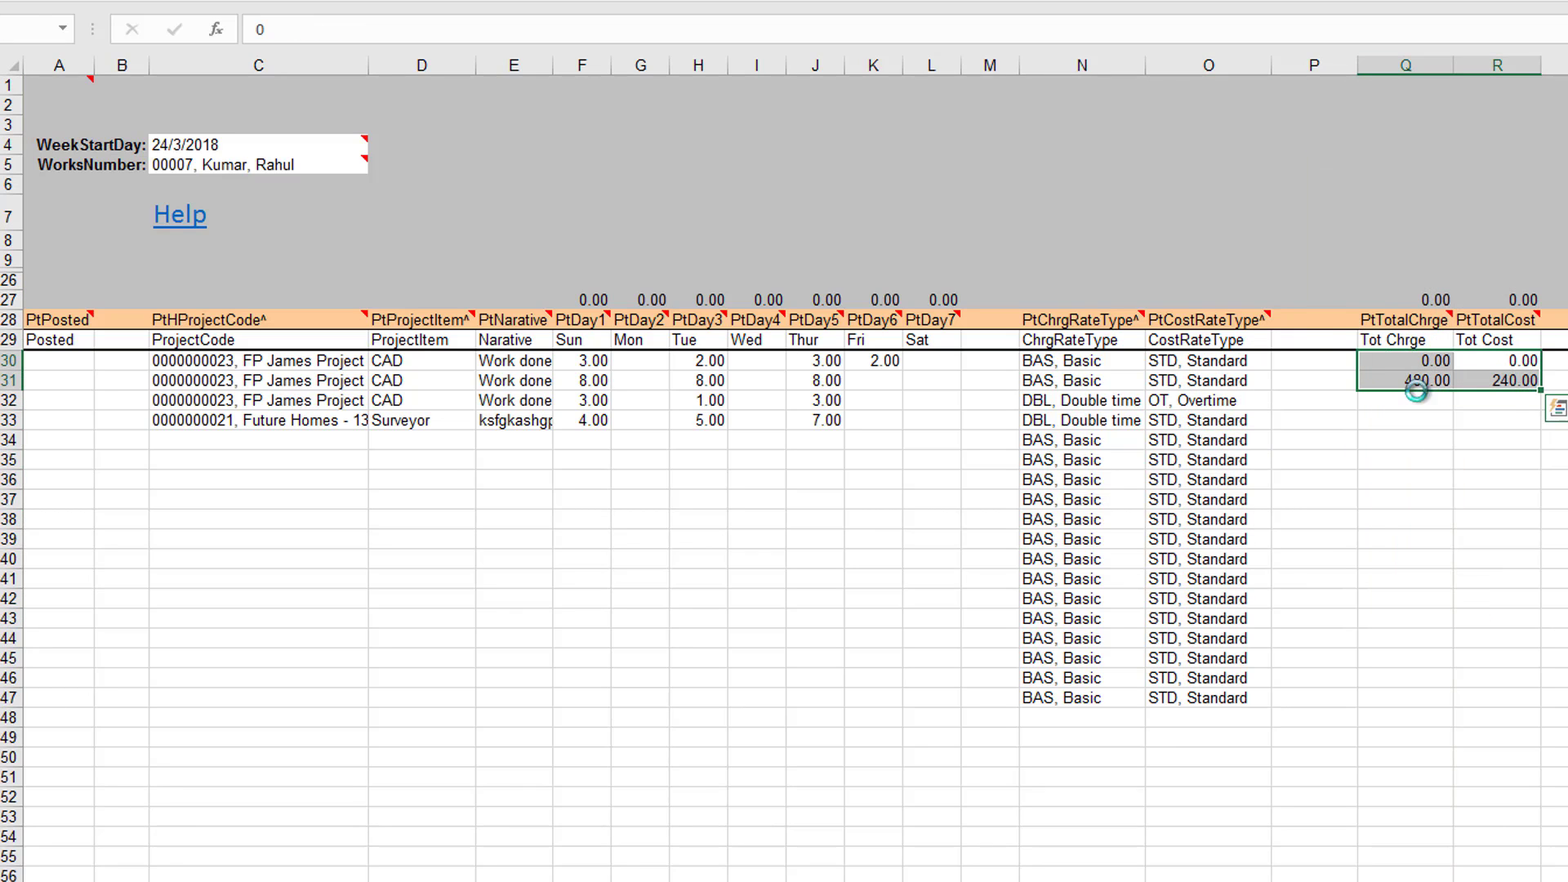
{"action": "key", "text": "Delete"}
{"action": "left_click", "coordinate": [1409, 414]}
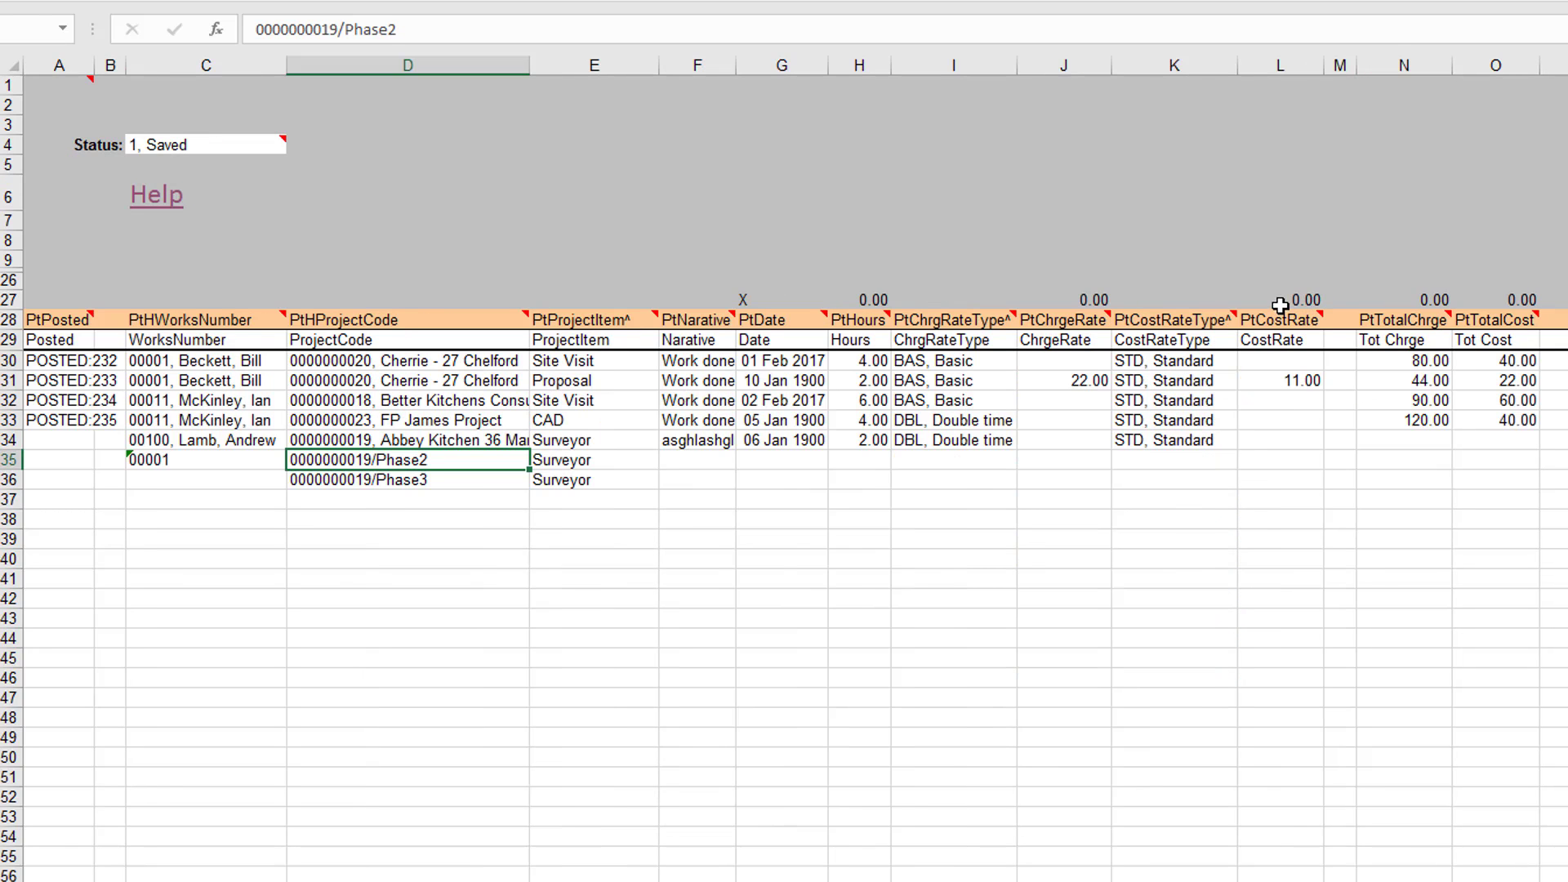
Examine the CostRate and ChrgeRate columns in the timesheet list template
{"action": "left_click_drag", "start_coordinate": [1283, 301], "coordinate": [1281, 442]}
{"action": "left_click_drag", "start_coordinate": [1064, 281], "coordinate": [1059, 445]}
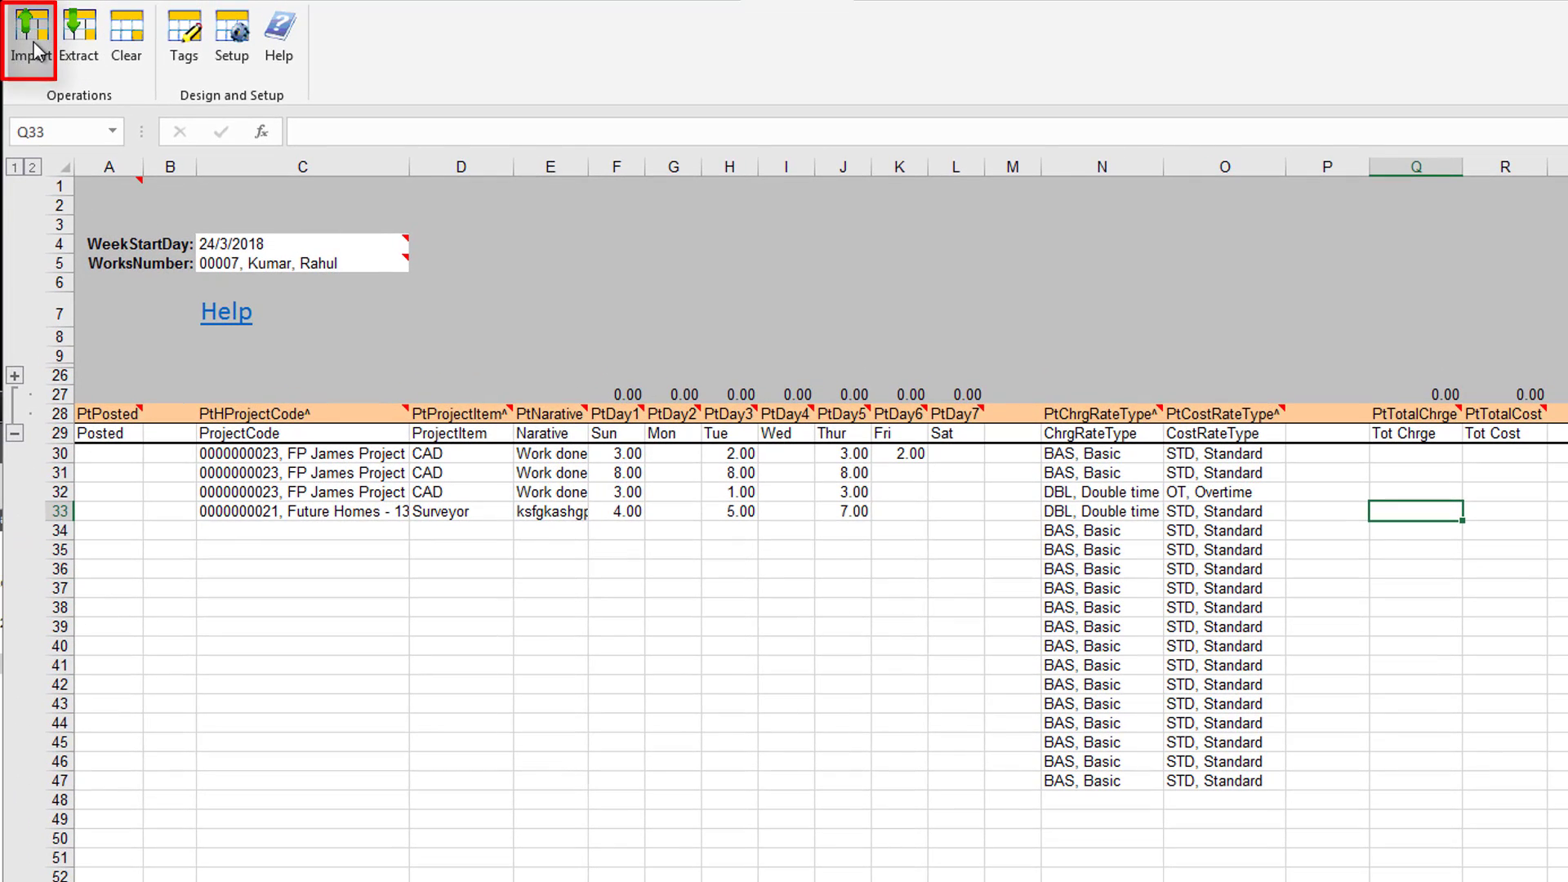
Import the timesheet lines into Sage 200, post the transactions from each summary and dismiss the import result
{"action": "left_click", "coordinate": [33, 37]}
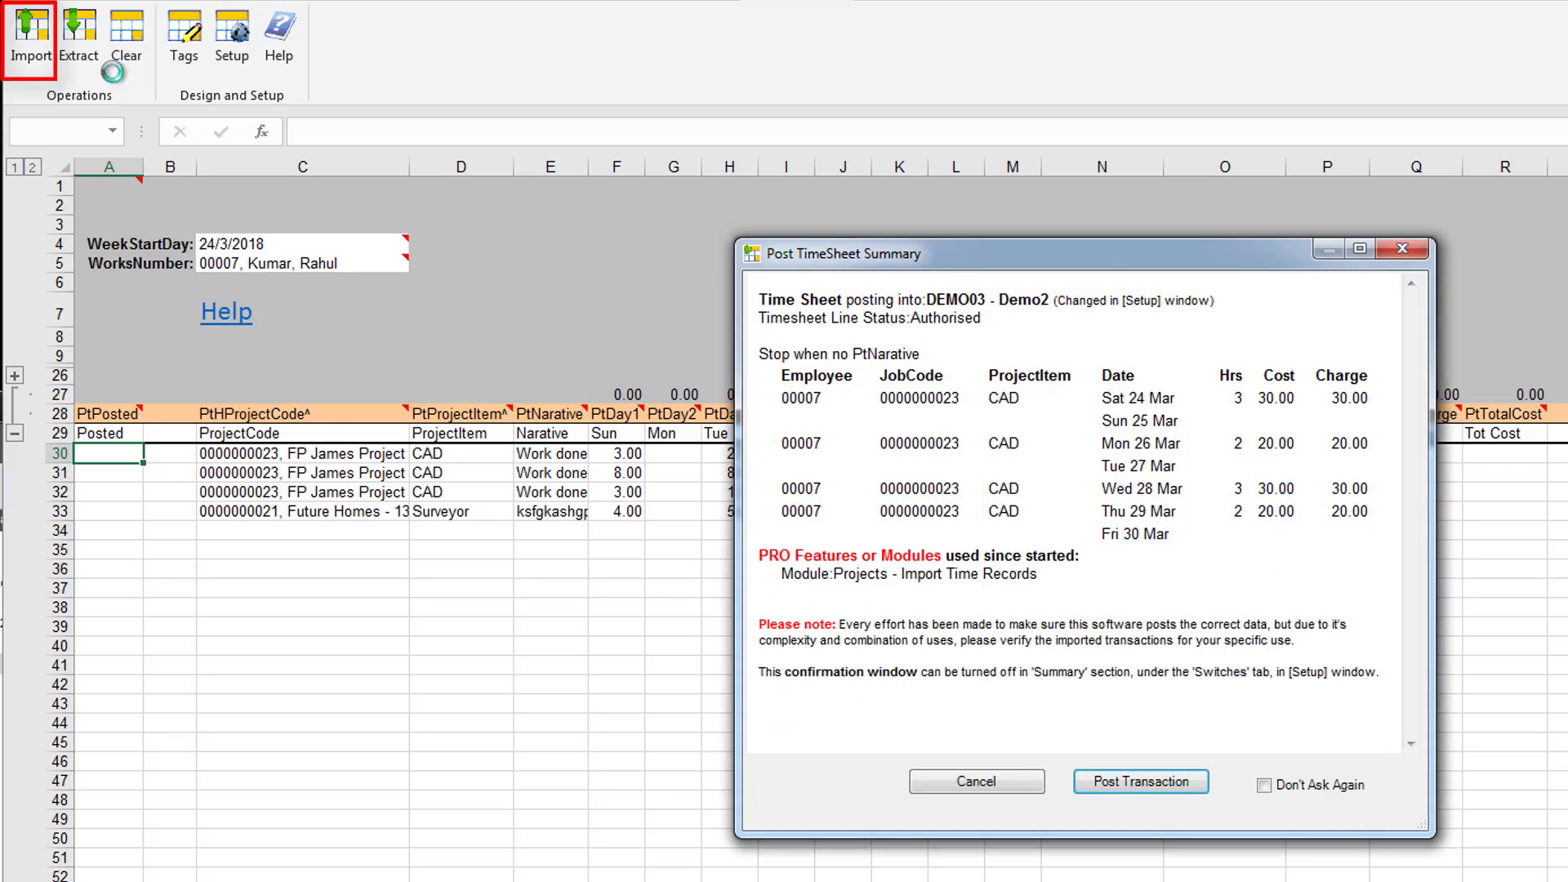
{"action": "mouse_move", "coordinate": [1114, 265]}
{"action": "left_mouse_down"}
{"action": "mouse_move", "coordinate": [1156, 278]}
{"action": "mouse_move", "coordinate": [1536, 571]}
{"action": "mouse_move", "coordinate": [1567, 495]}
{"action": "left_mouse_up"}
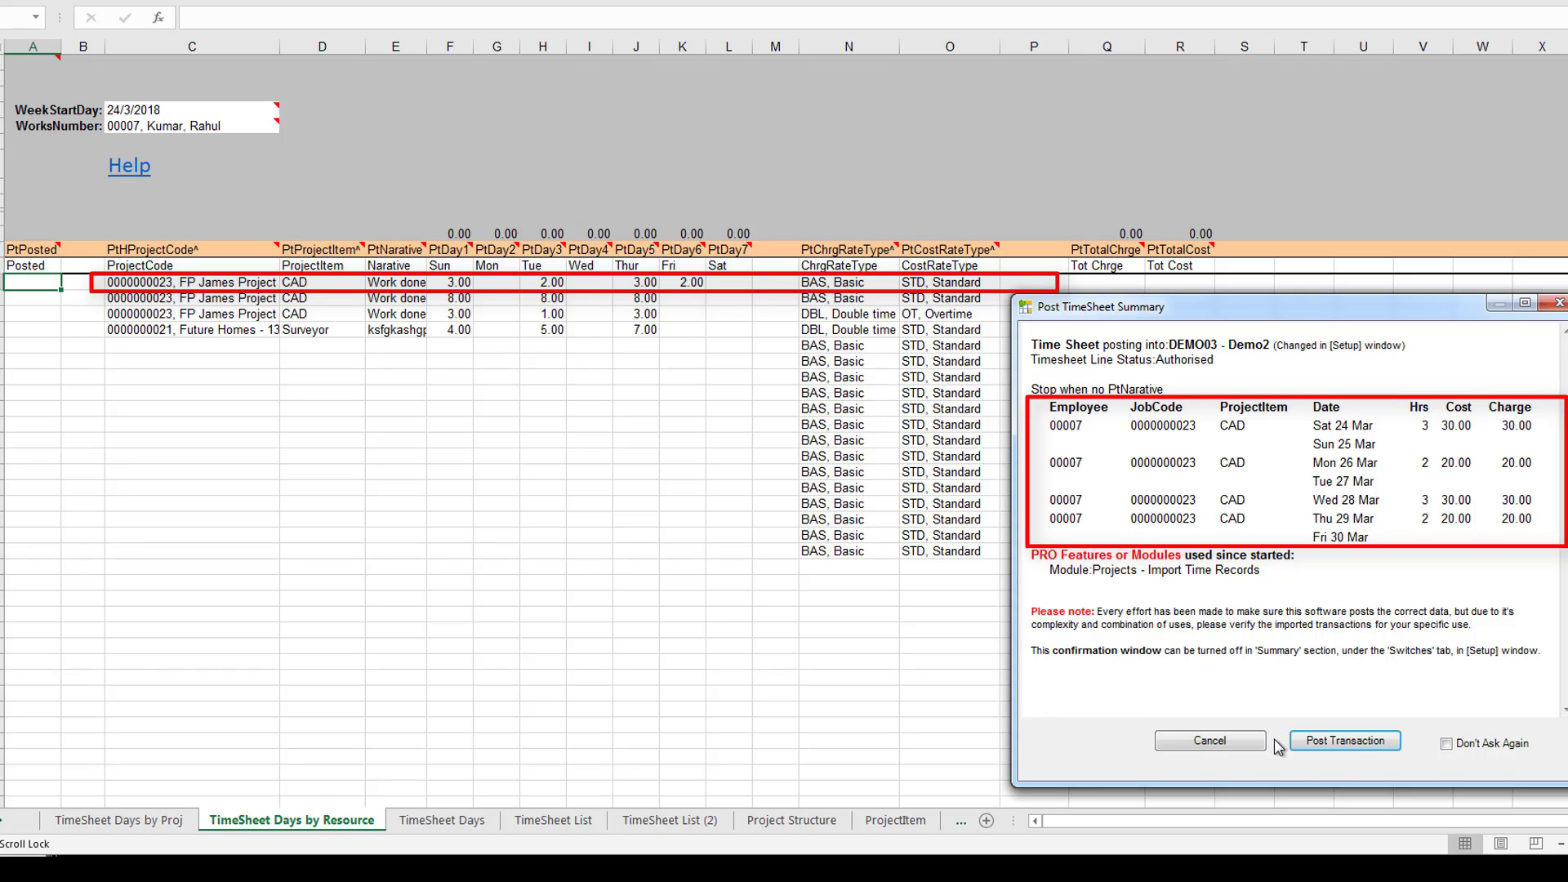
{"action": "left_click", "coordinate": [1346, 741]}
{"action": "left_click", "coordinate": [1345, 743]}
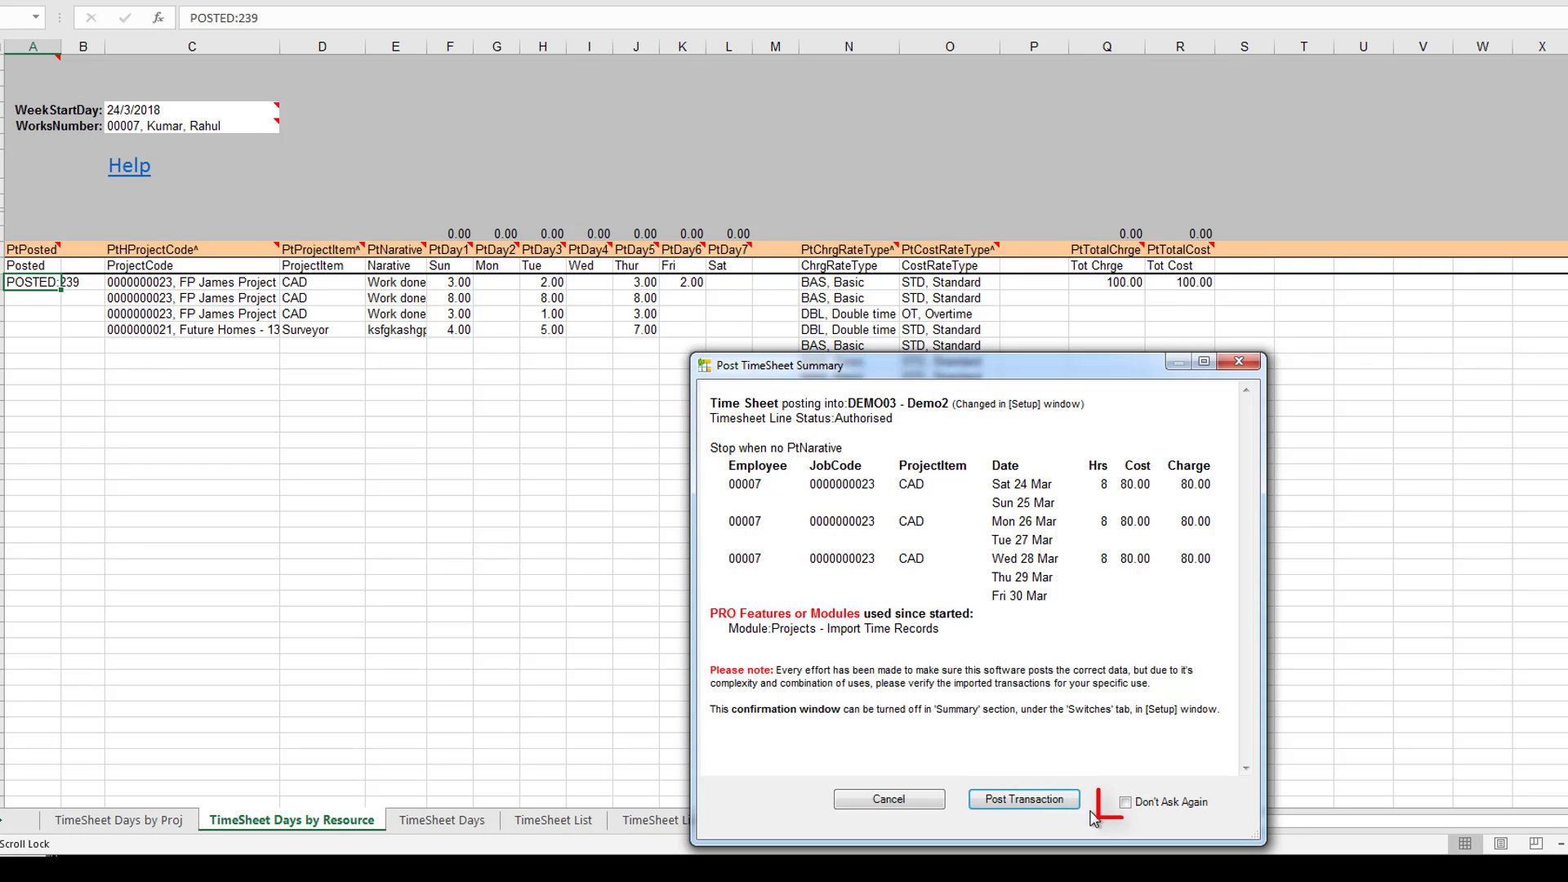
{"action": "left_click", "coordinate": [1027, 803]}
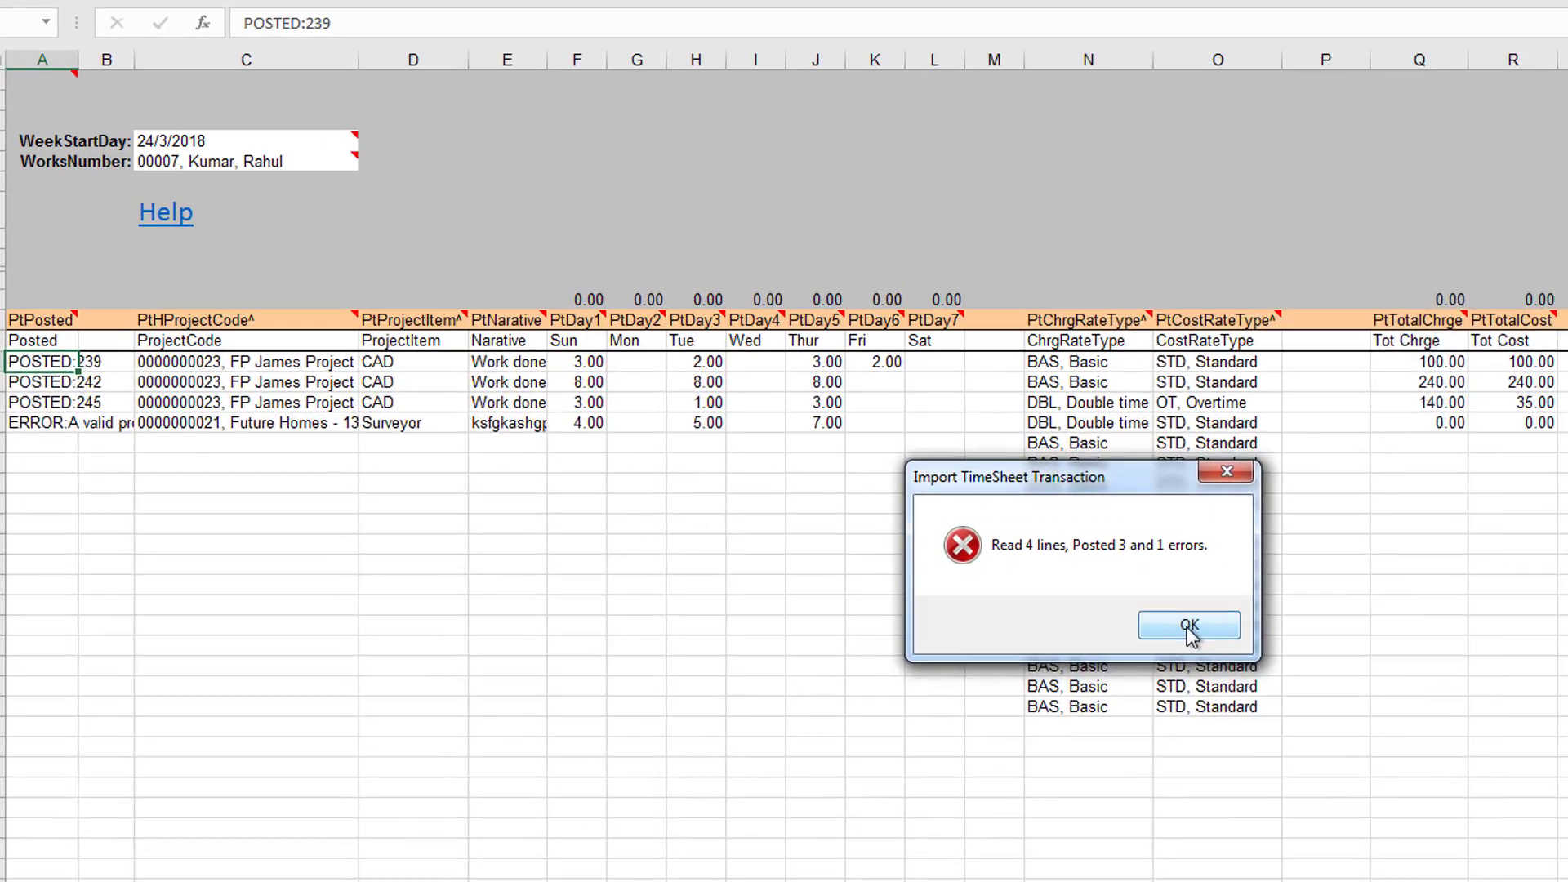
{"action": "left_click", "coordinate": [1189, 625]}
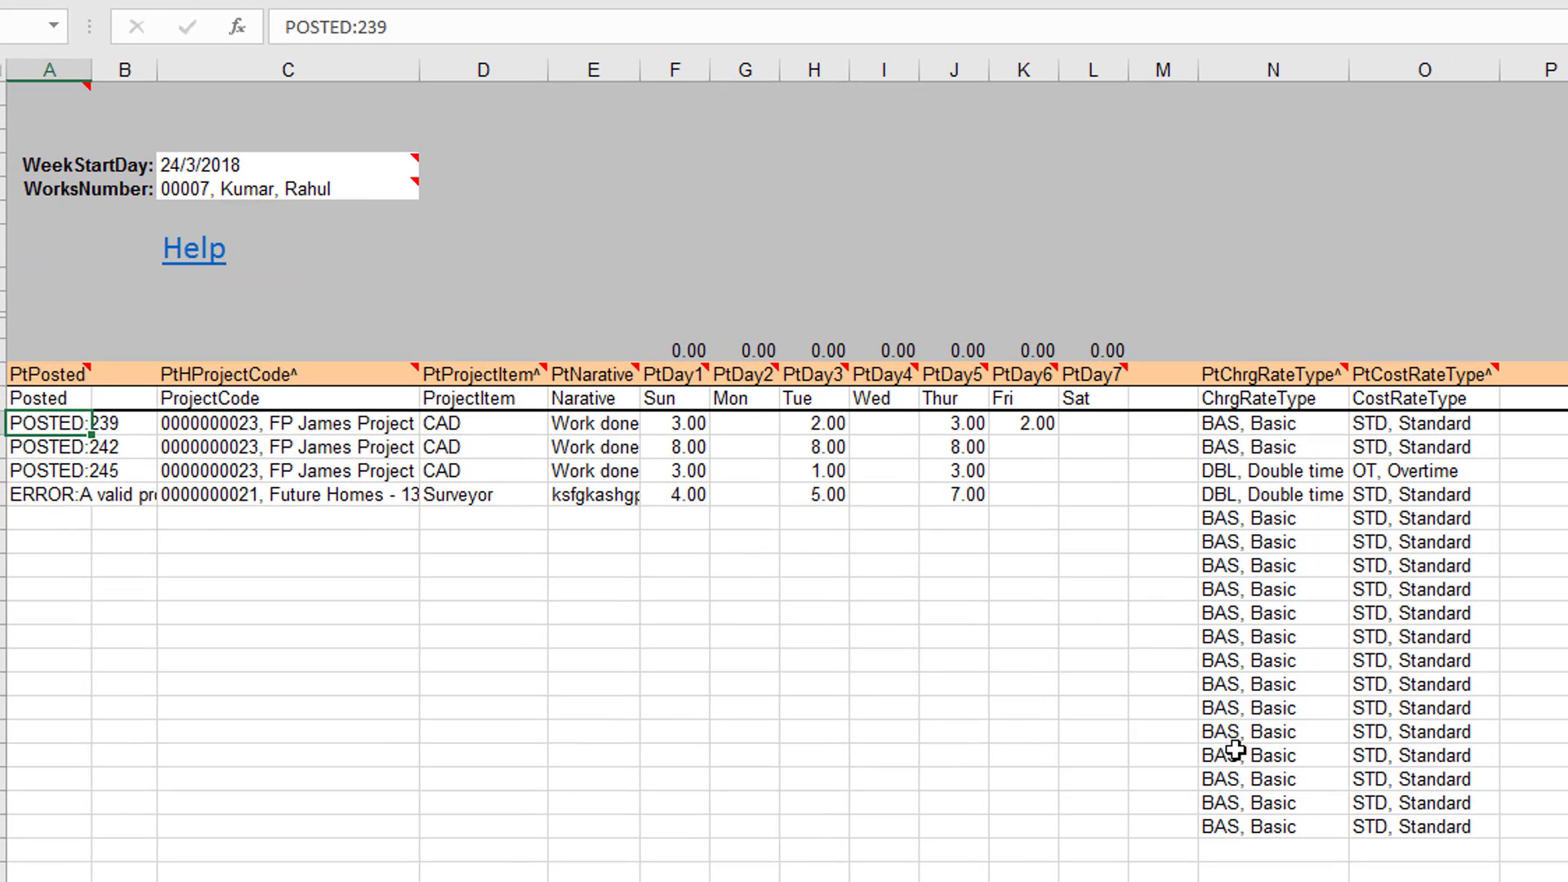
Examine the total charge and cost cells for the imported lines, plus the Posted status and project code of row 33
{"action": "left_click", "coordinate": [1566, 495]}
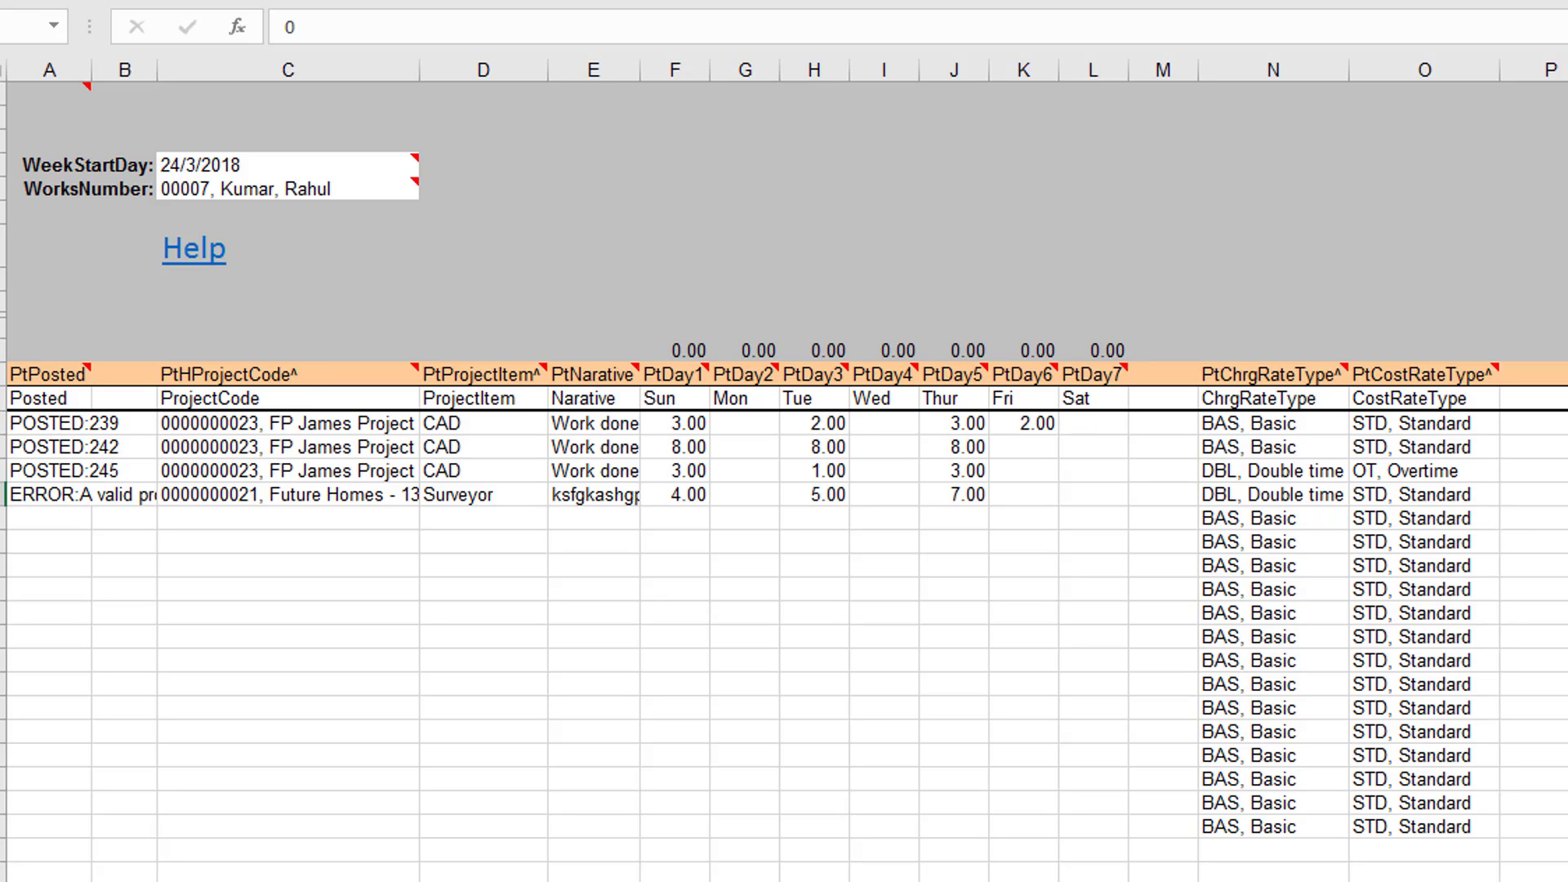
{"action": "left_click", "coordinate": [1566, 423]}
{"action": "left_click", "coordinate": [47, 510]}
{"action": "left_click", "coordinate": [47, 495]}
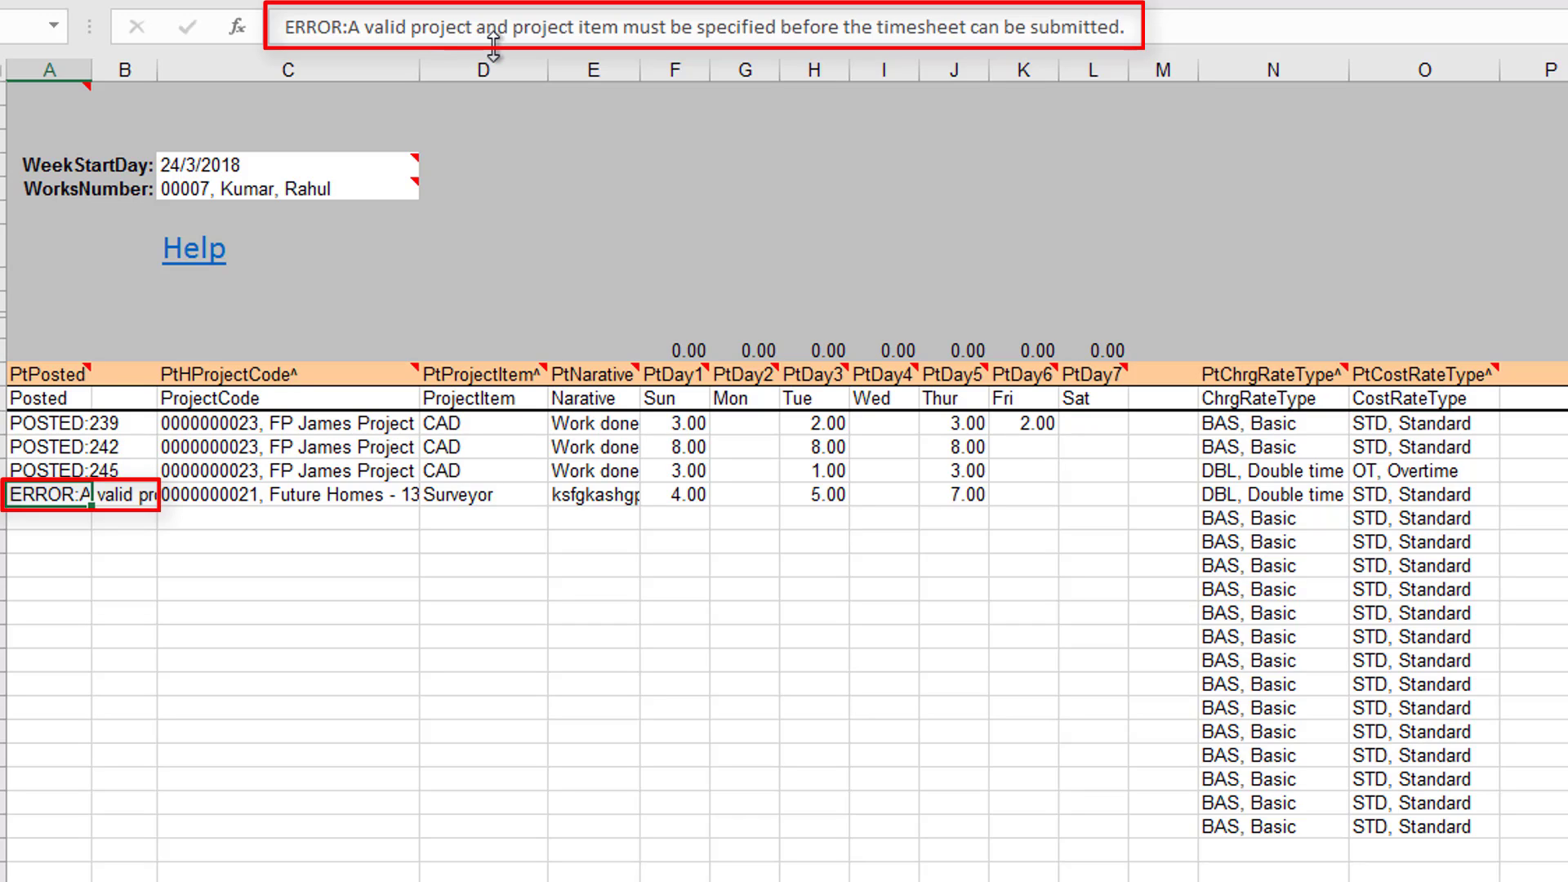
{"action": "left_click", "coordinate": [295, 500]}
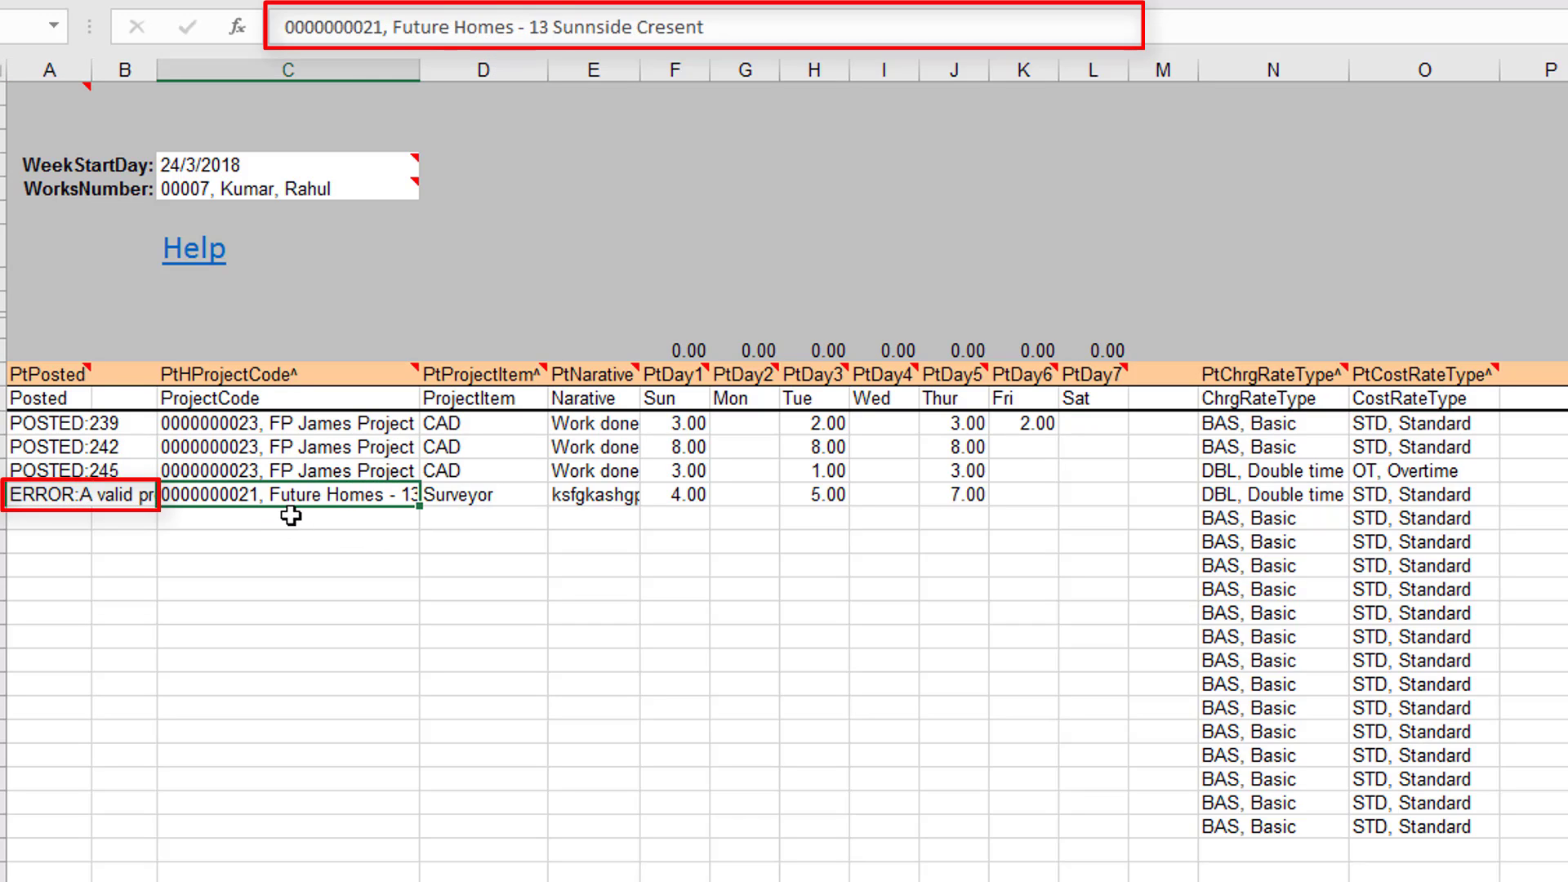
Change the project item in D33 to "cad"
{"action": "left_click", "coordinate": [468, 496]}
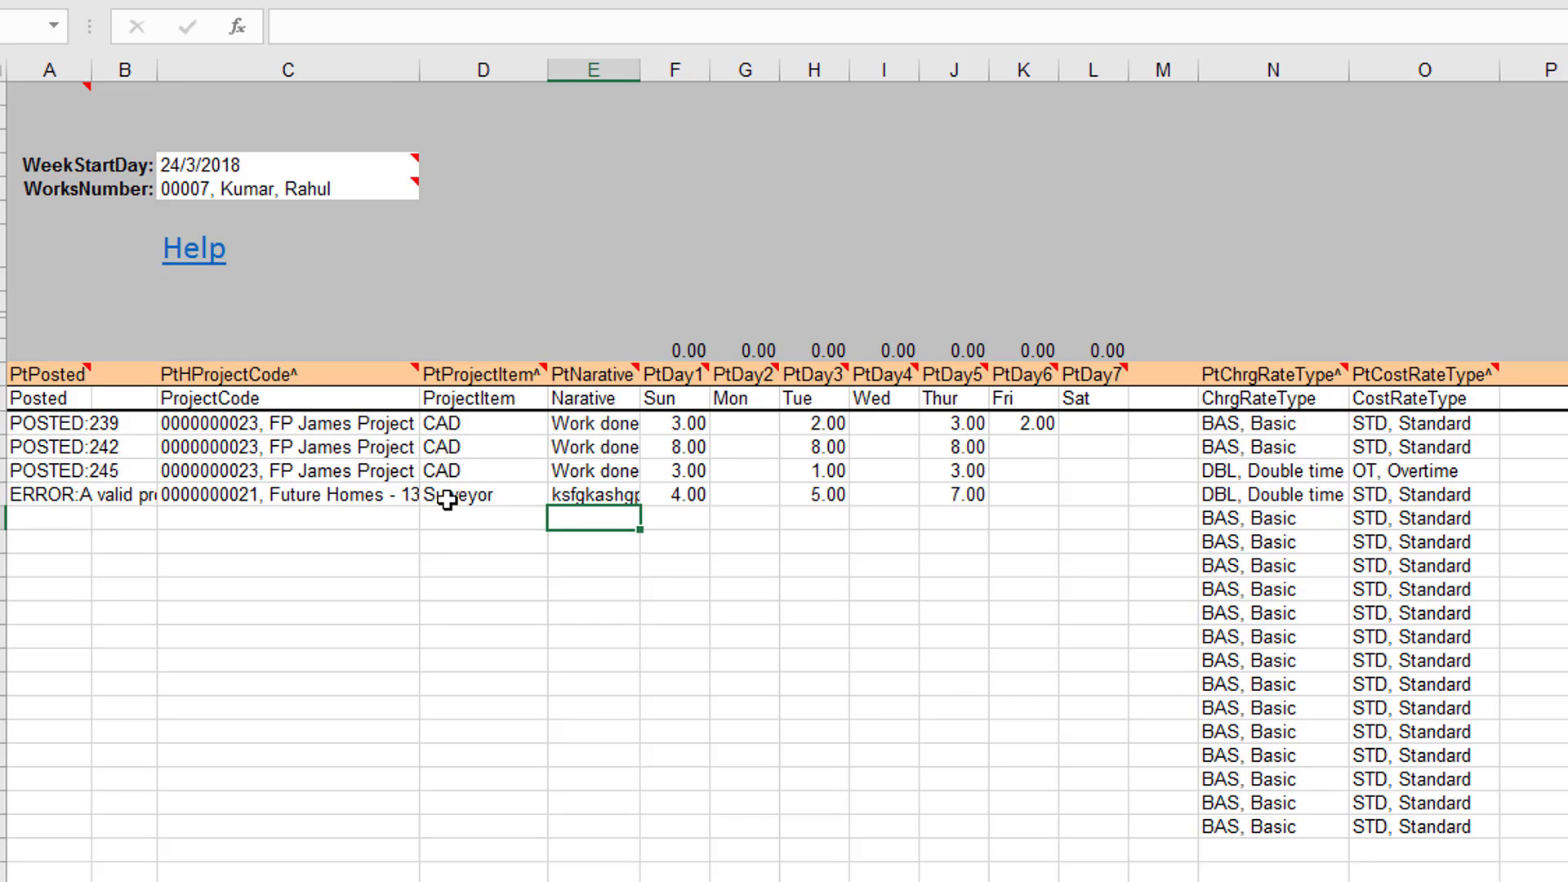
{"action": "type", "text": "cad"}
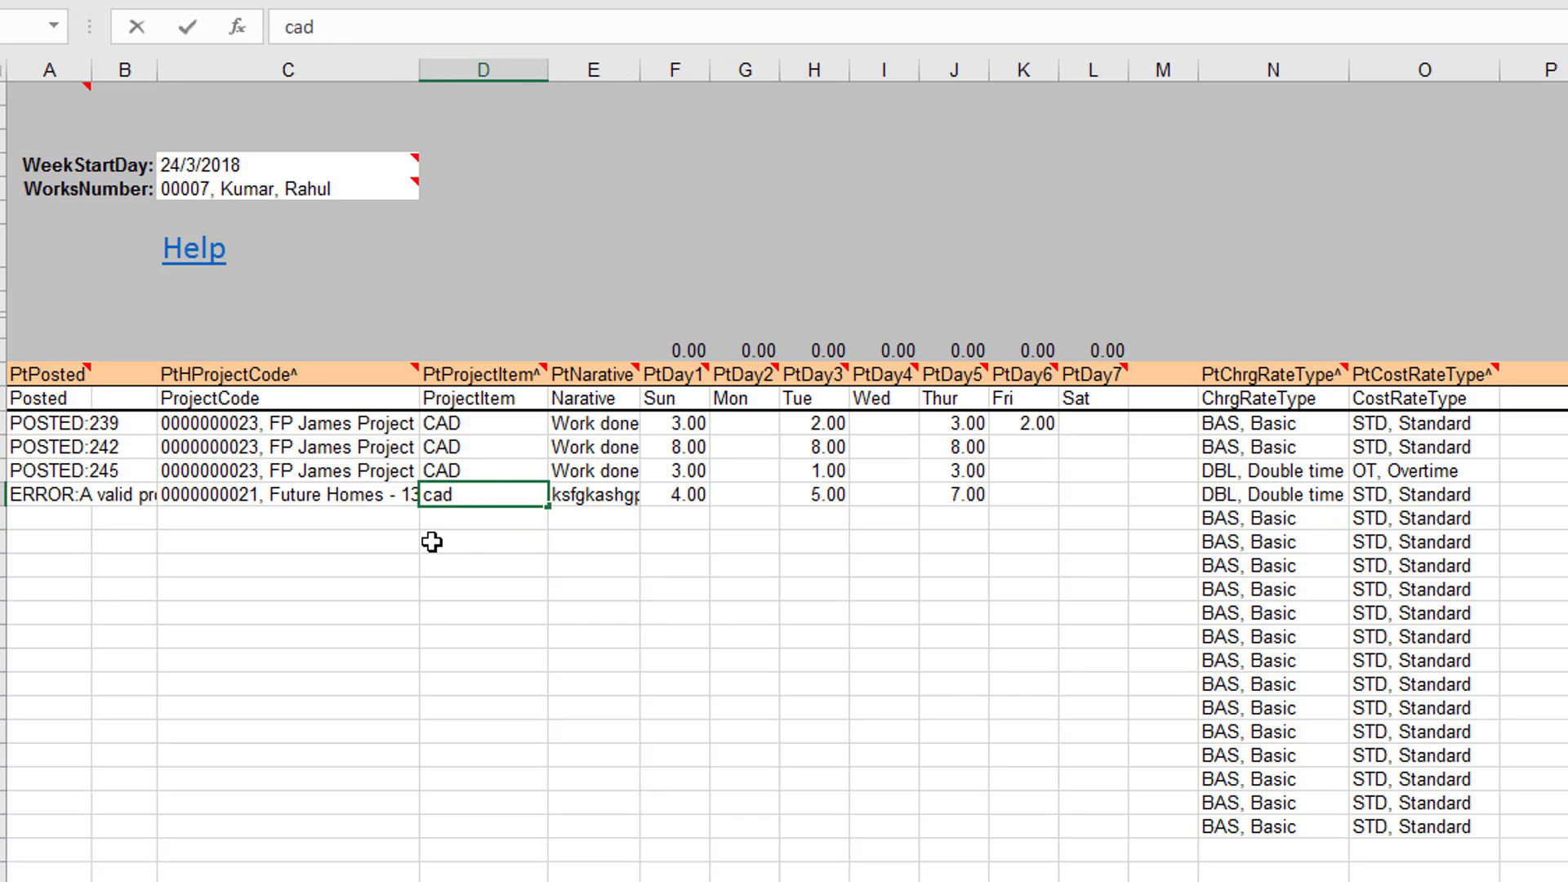
{"action": "key", "text": "Tab"}
{"action": "left_click", "coordinate": [501, 525]}
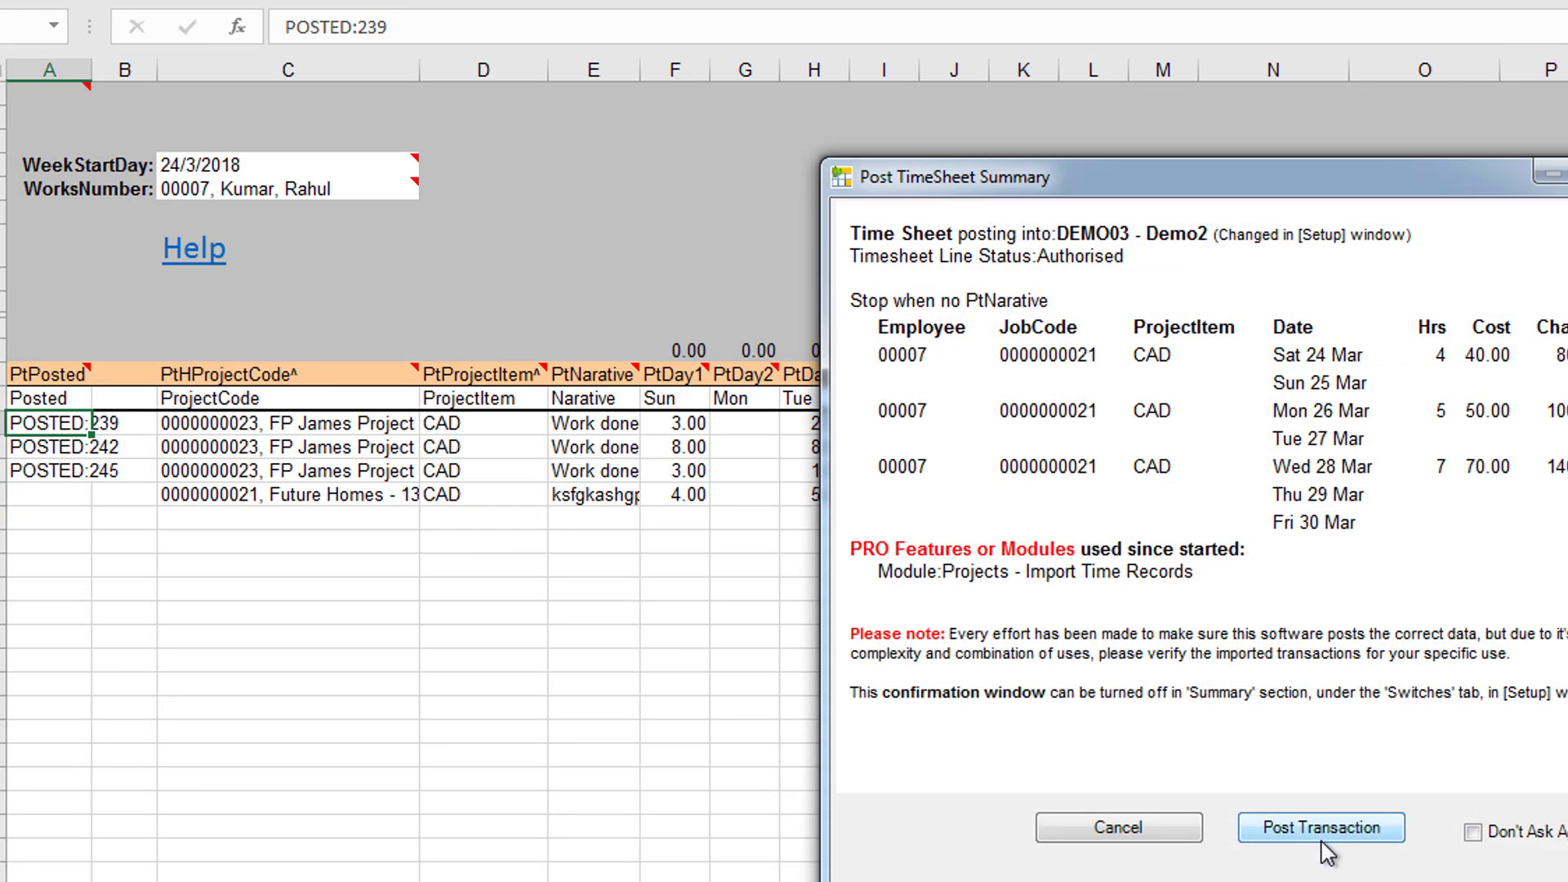
Import the corrected row 33 again, post its transaction and dismiss the import result
{"action": "left_click", "coordinate": [1323, 831]}
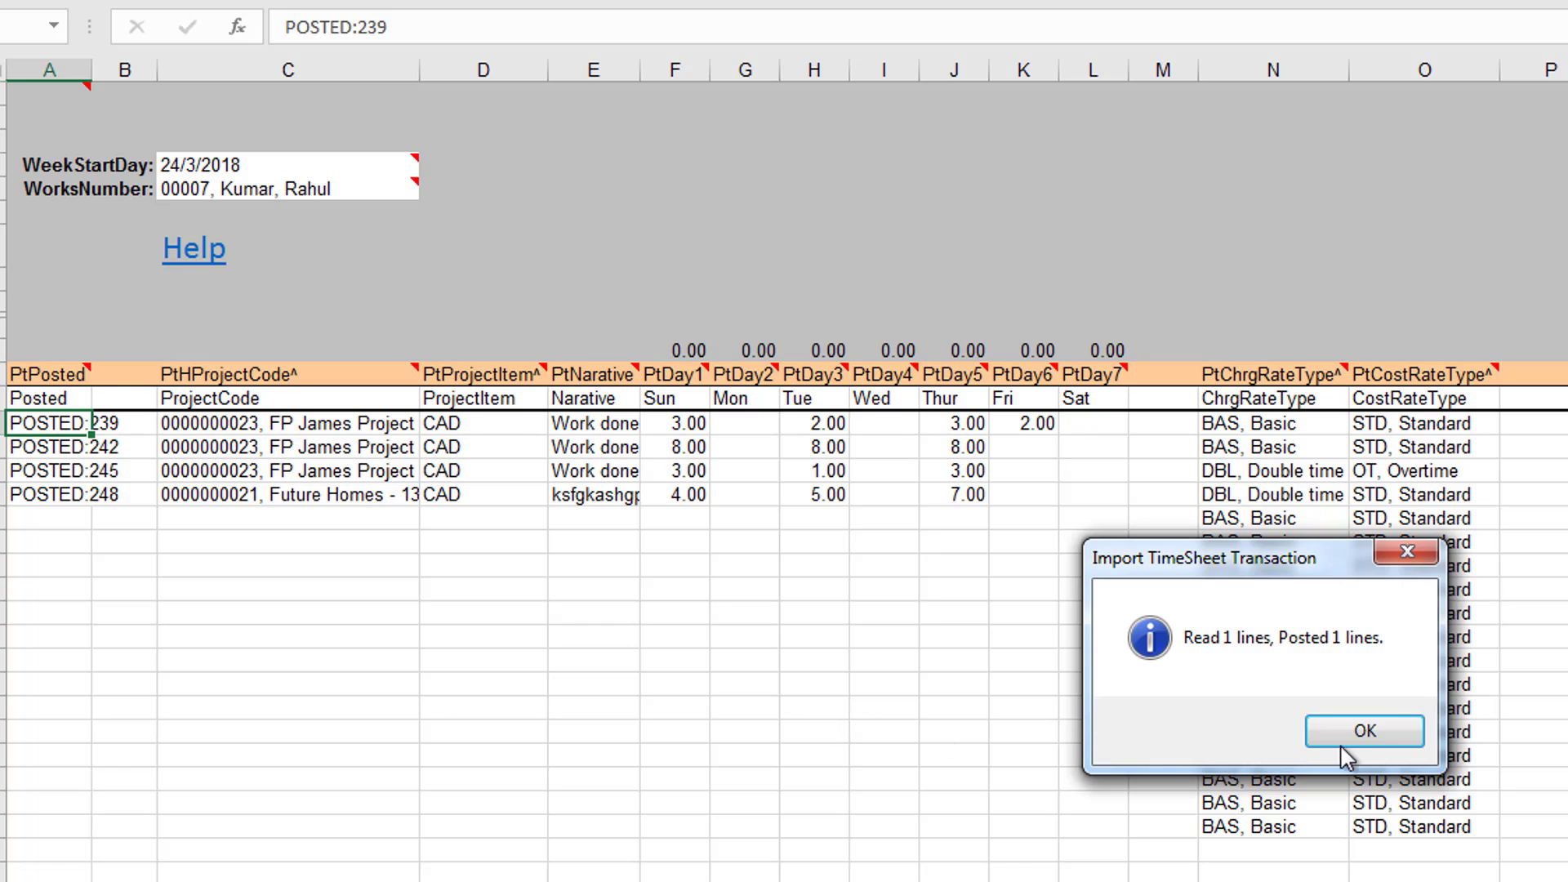
{"action": "left_click", "coordinate": [1362, 732]}
{"action": "left_click", "coordinate": [924, 525]}
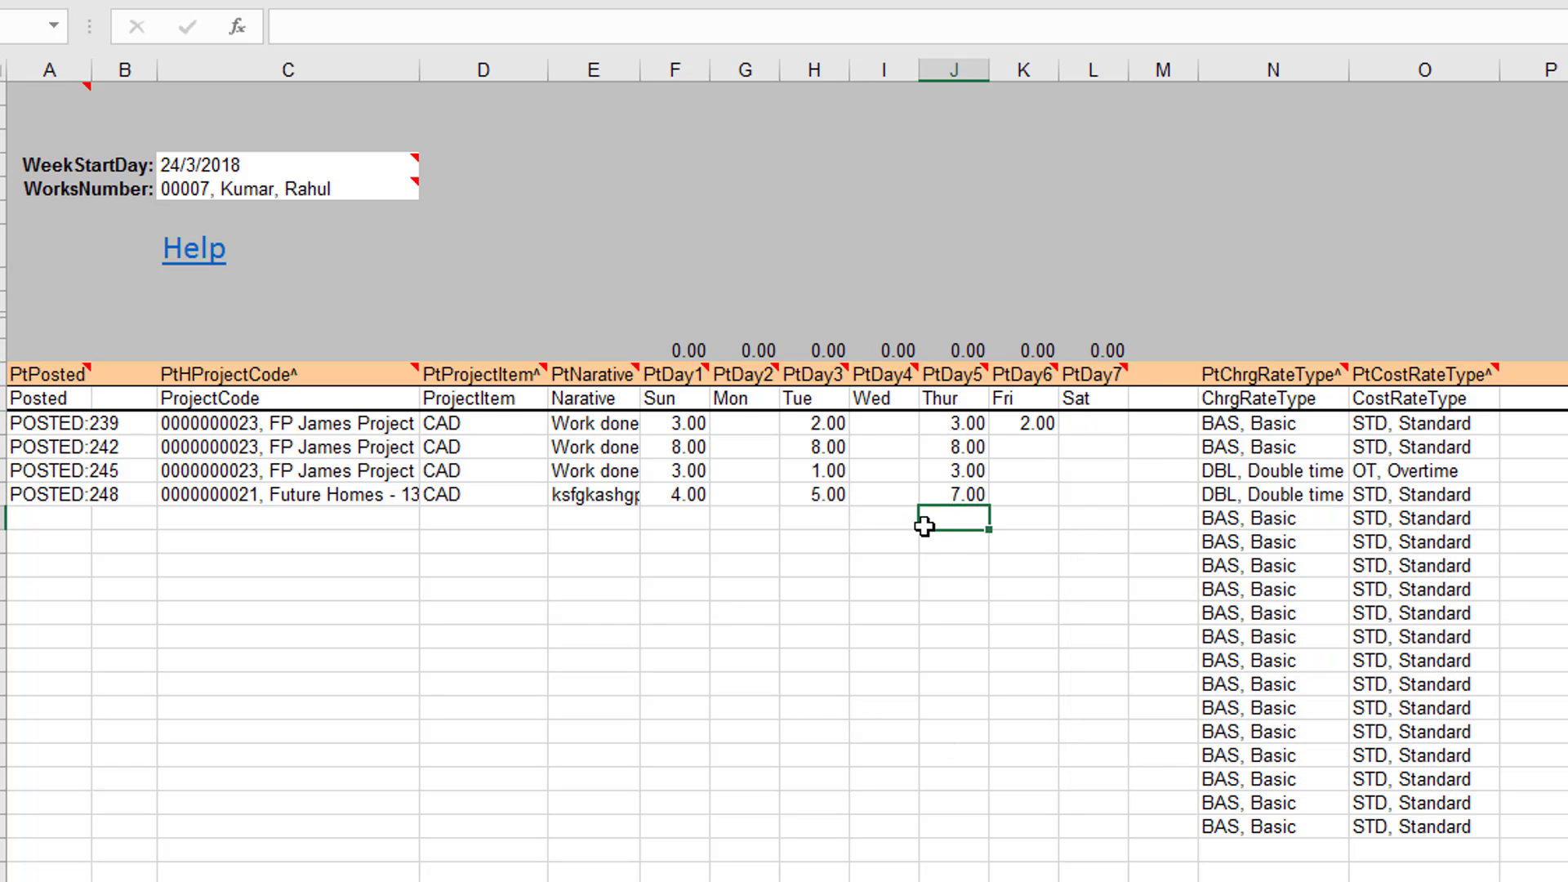